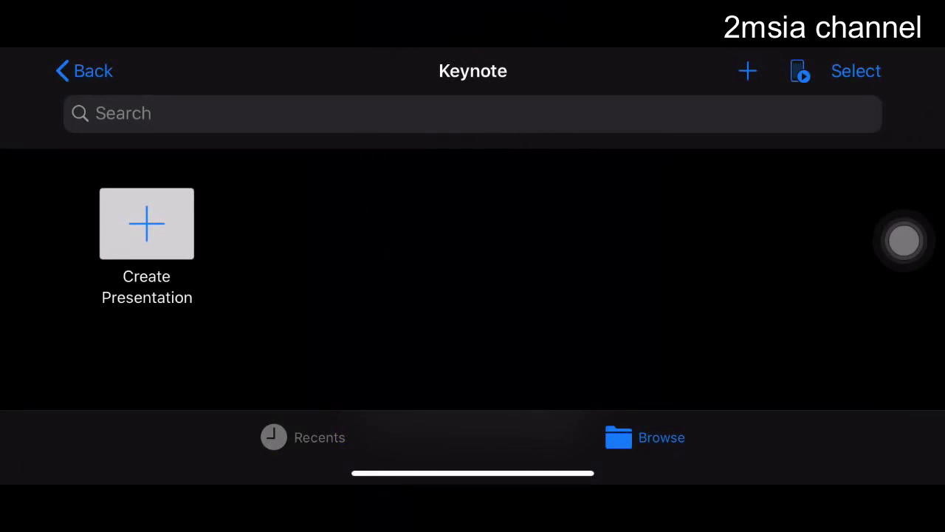
Step: Start a new presentation and scroll through the Choose a Theme list
left_click(147, 223)
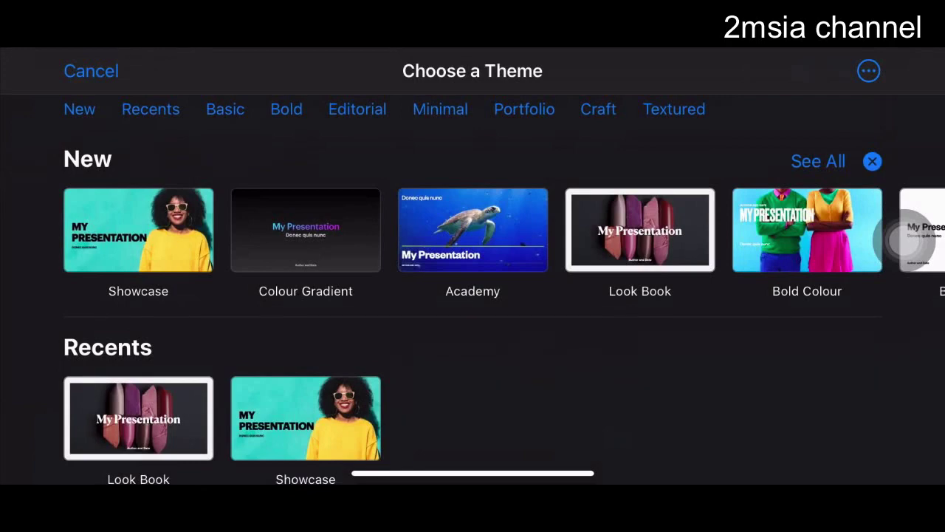
scroll(904, 239, "down", 2)
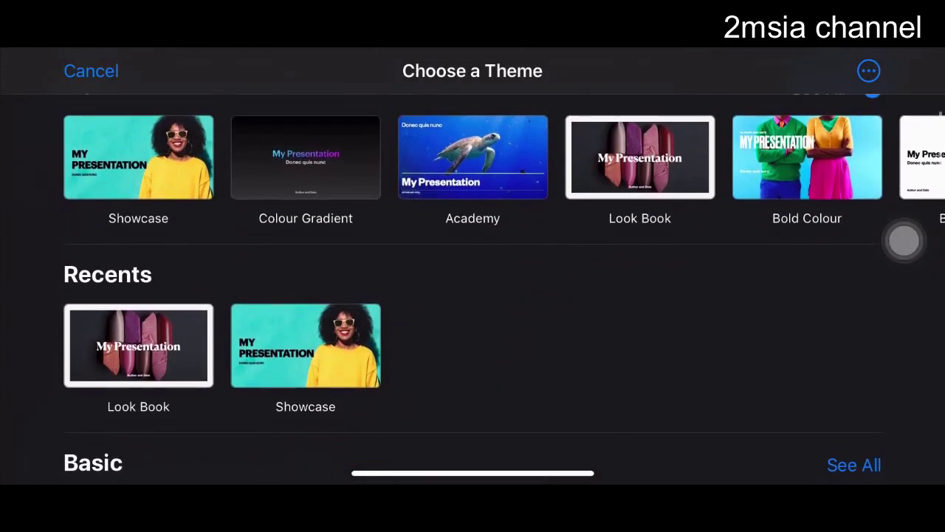
scroll(904, 238, "down", 8)
scroll(904, 238, "down", 3)
scroll(904, 238, "down", 3)
scroll(904, 238, "down", 3)
scroll(905, 238, "up", 4)
scroll(904, 239, "up", 5)
scroll(905, 238, "up", 3)
scroll(905, 238, "up", 2)
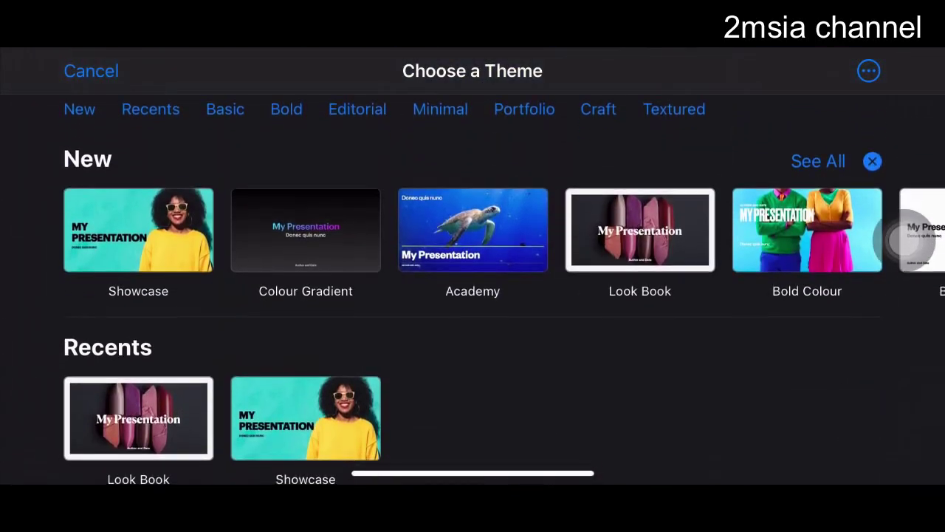
Step: Browse the theme categories to reach the Basic themes, including Basic White and Basic Black
scroll(902, 239, "down", 2)
scroll(902, 238, "down", 5)
scroll(904, 240, "down", 3)
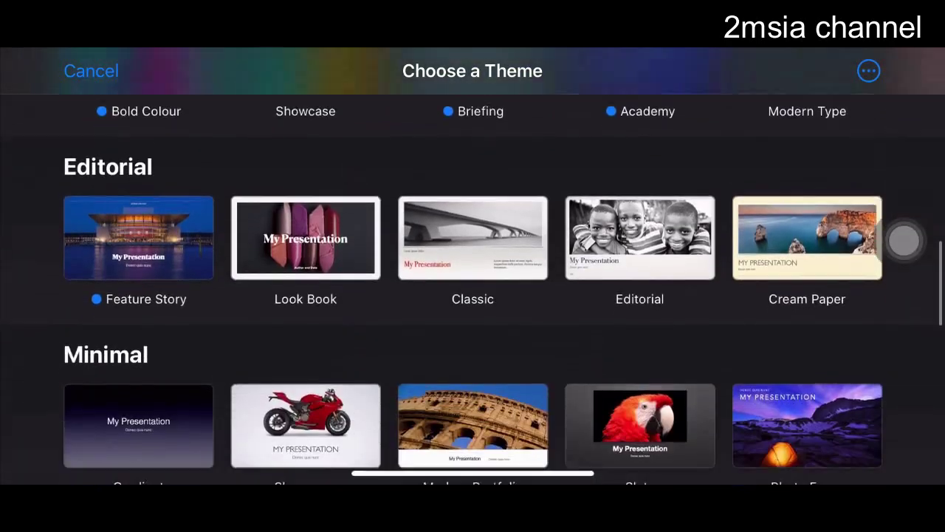
scroll(904, 240, "down", 2)
scroll(904, 240, "down", 5)
scroll(903, 236, "down", 2)
scroll(903, 236, "up", 1)
scroll(904, 239, "up", 2)
scroll(904, 239, "right", 2)
scroll(904, 238, "right", 5)
scroll(904, 239, "left", 2)
scroll(904, 238, "left", 5)
scroll(904, 239, "up", 3)
scroll(904, 239, "right", 5)
scroll(903, 239, "left", 2)
scroll(903, 240, "left", 4)
scroll(904, 240, "right", 2)
scroll(904, 240, "left", 1)
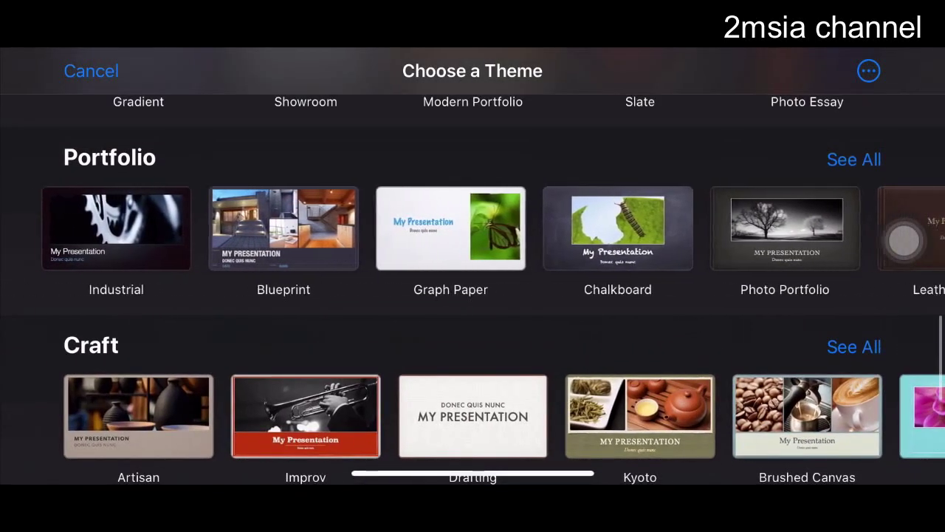
scroll(903, 240, "up", 1)
scroll(903, 240, "up", 2)
scroll(904, 240, "up", 1)
scroll(903, 240, "up", 1)
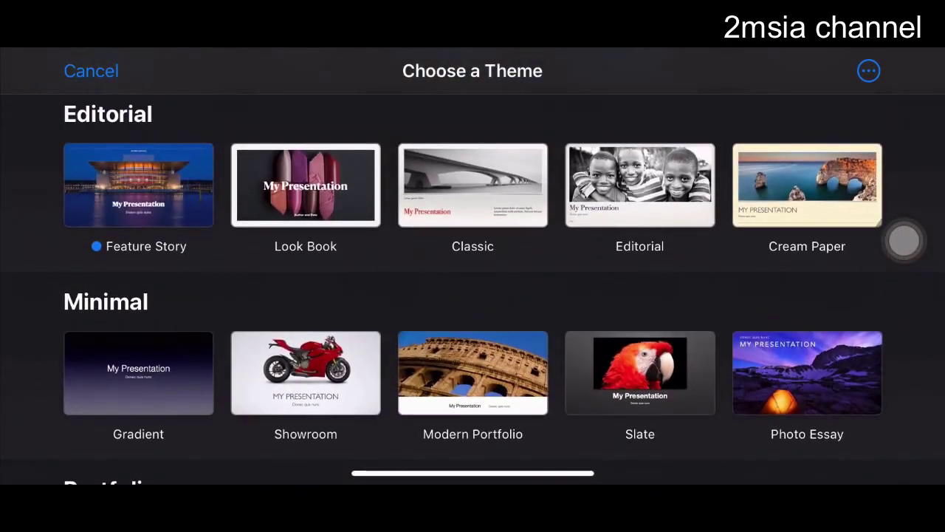
scroll(904, 240, "up", 2)
scroll(904, 240, "up", 8)
scroll(903, 240, "up", 2)
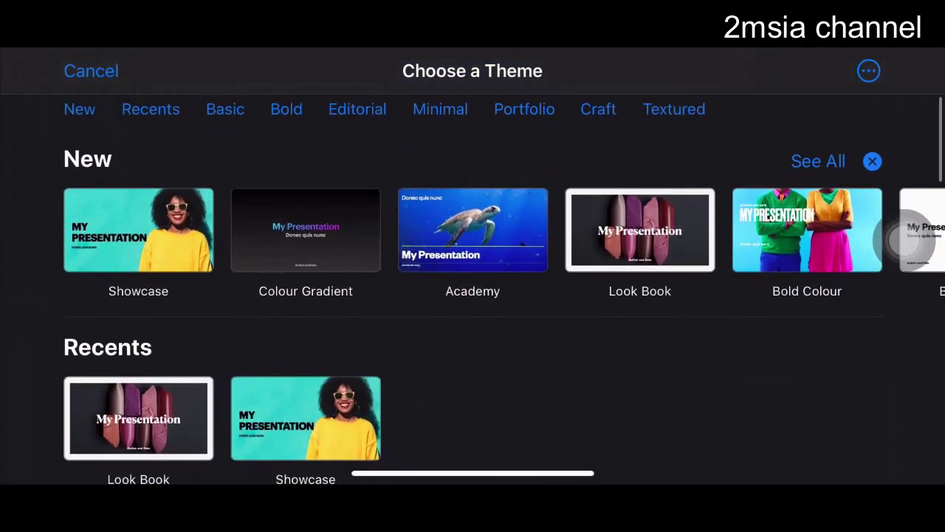
scroll(903, 239, "down", 2)
scroll(902, 238, "down", 2)
scroll(902, 238, "up", 5)
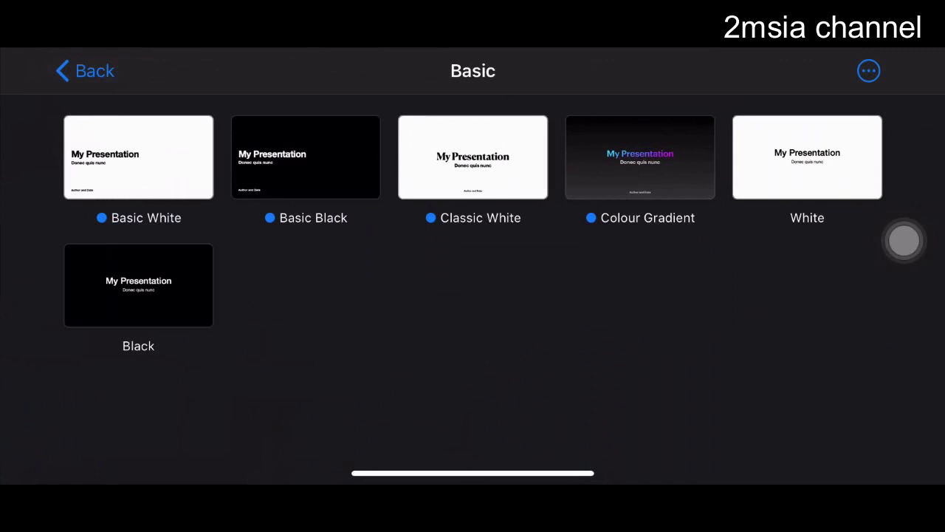
Step: Open Basic White, shorten and raise the title box, and title it '2msia keynote presentation'
left_click(139, 156)
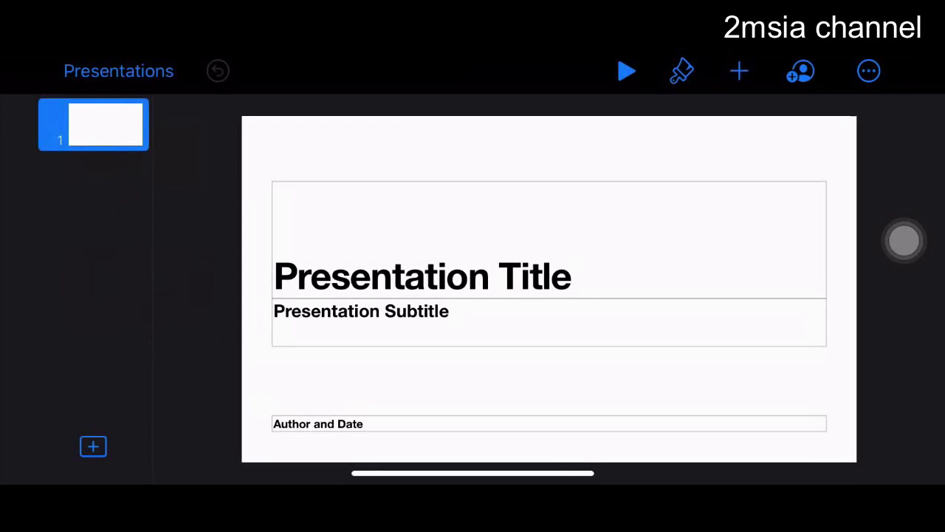
left_click(422, 276)
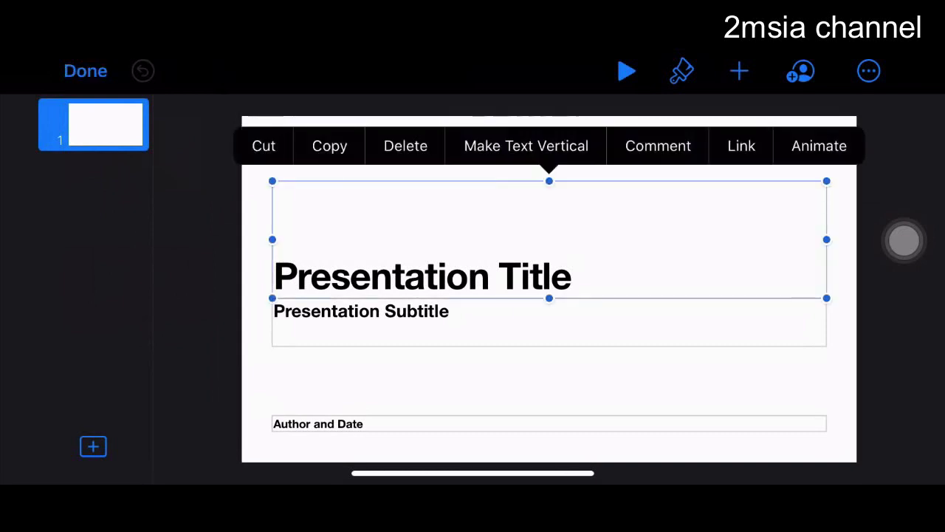
left_click_drag(549, 297, 549, 244)
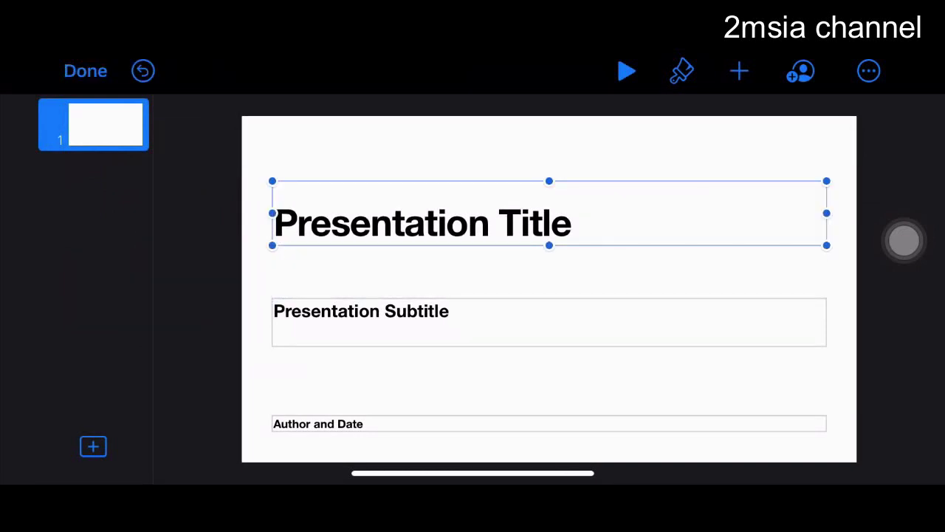
left_click_drag(421, 222, 421, 194)
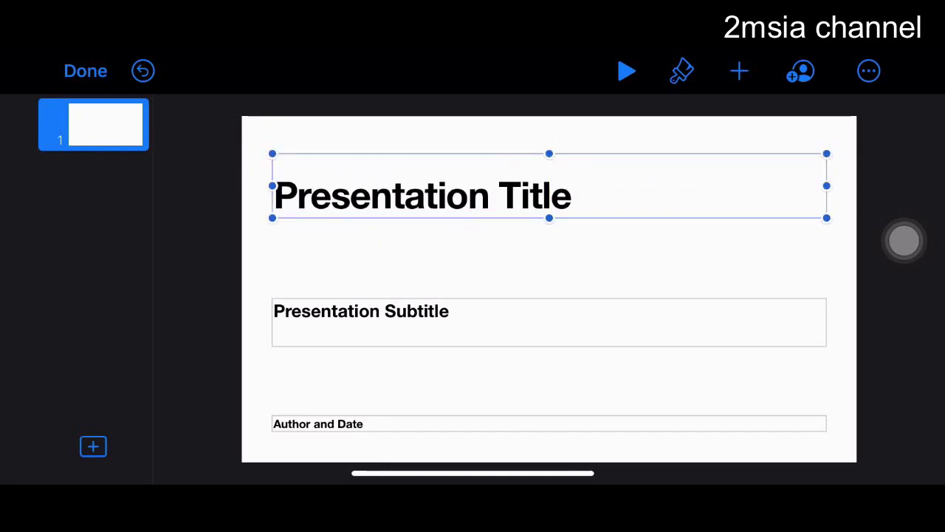
double_click(421, 196)
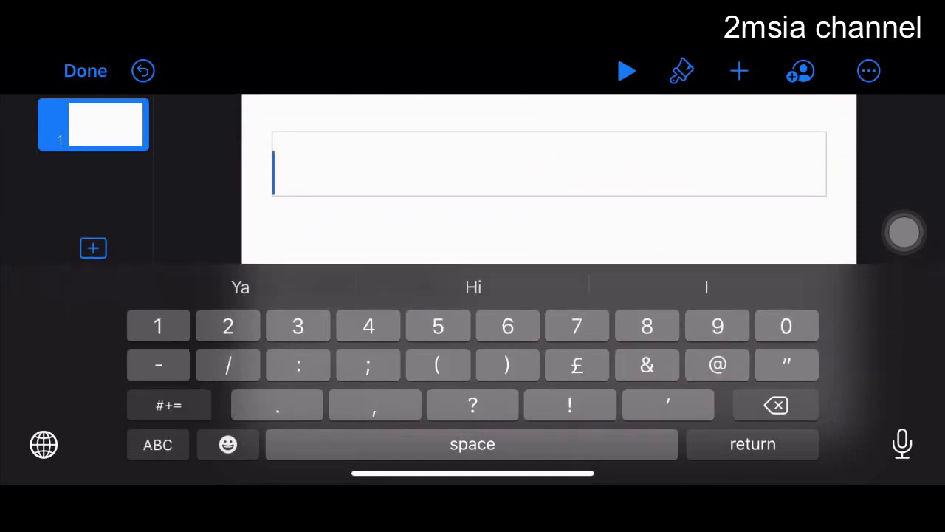
type("2msia ")
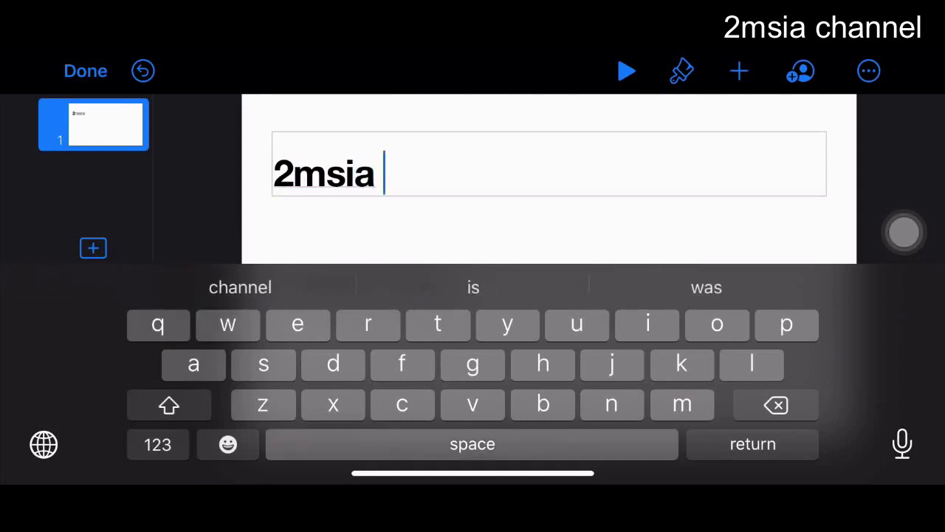
type("keynote ")
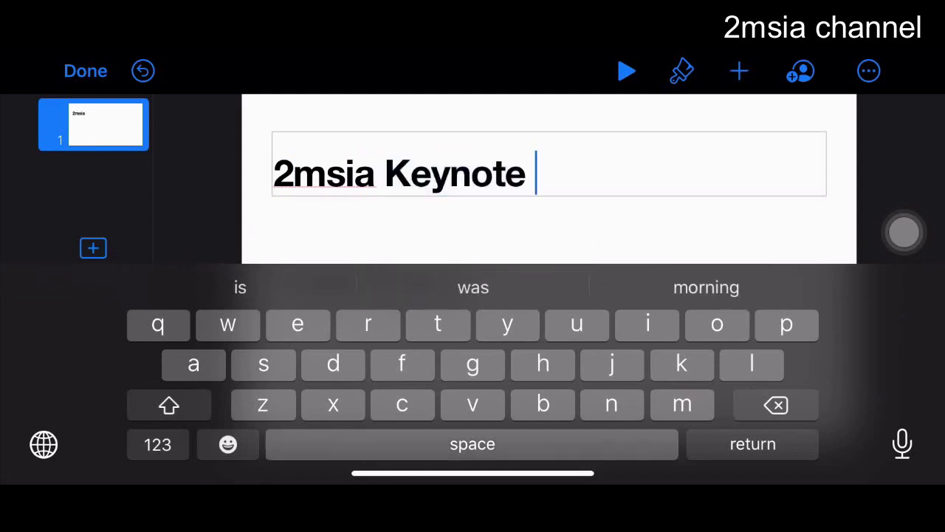
type("present")
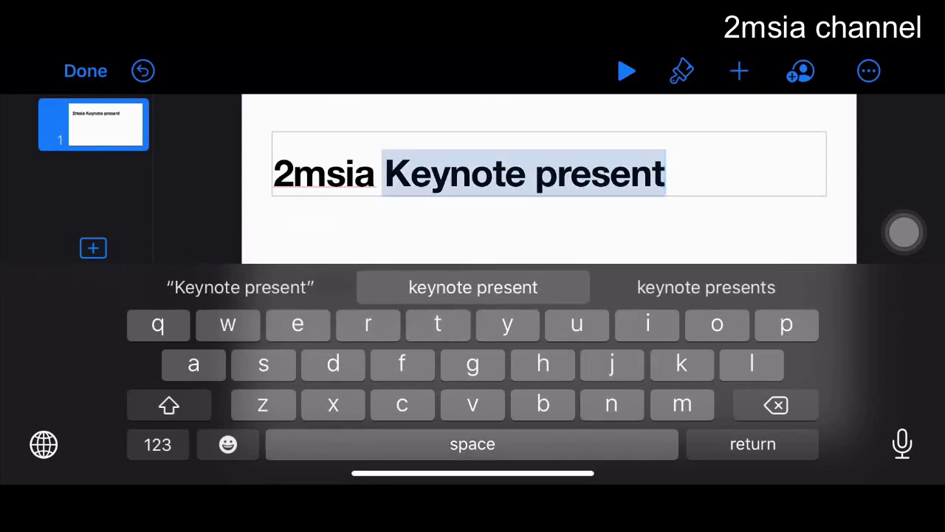
type("ation")
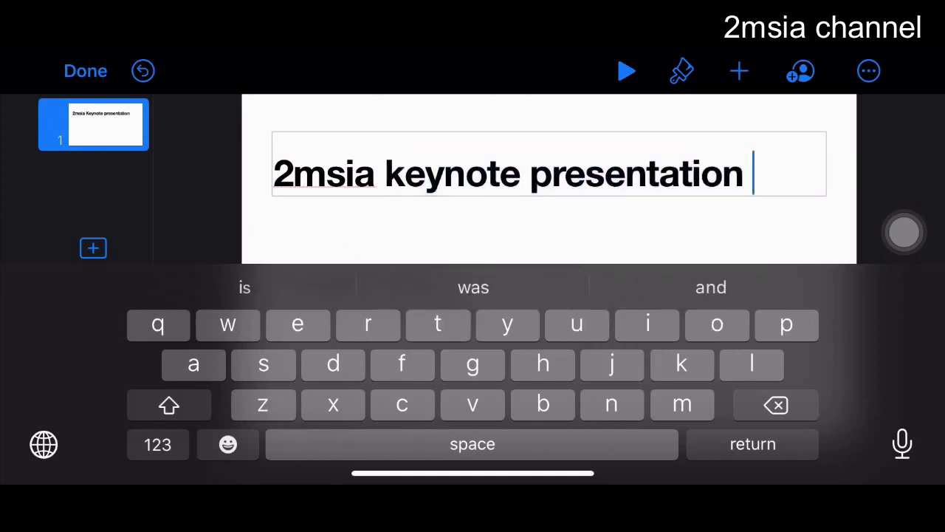
left_click(85, 71)
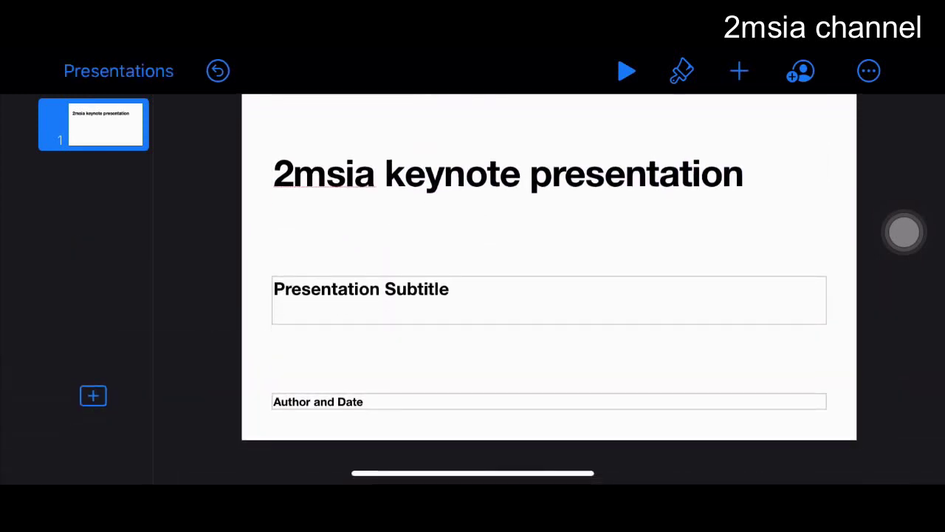
Step: Type 'First time' as the subtitle and drag the Author and Date box just beneath it
left_click(550, 300)
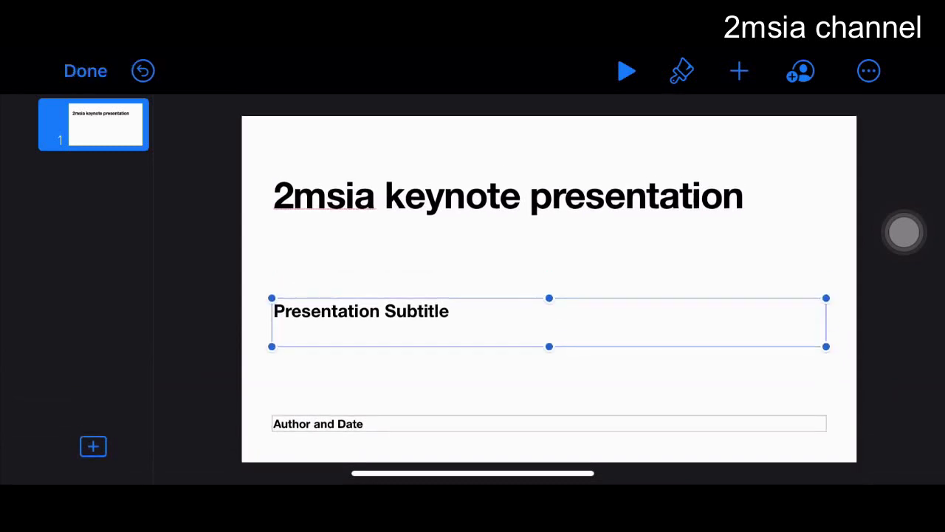
left_click(549, 317)
left_click(550, 295)
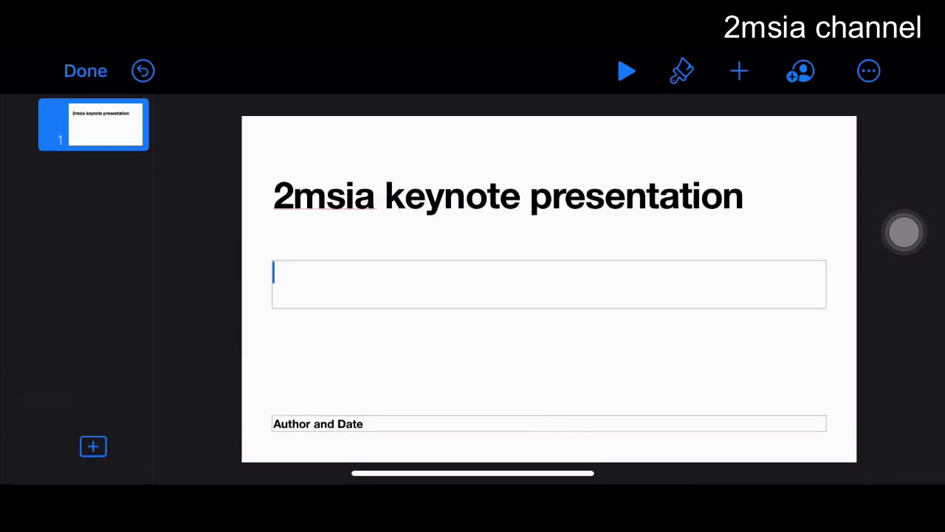
type("First t")
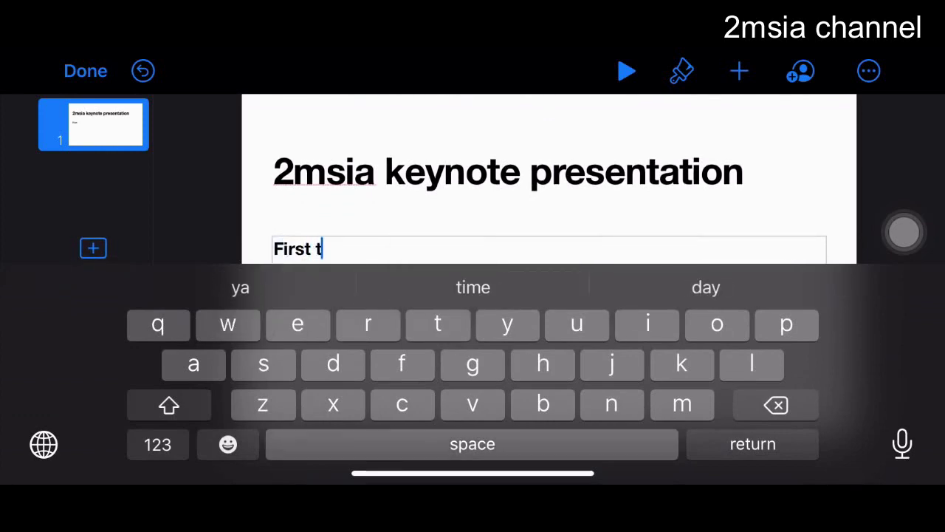
type("imr")
key("BackSpace")
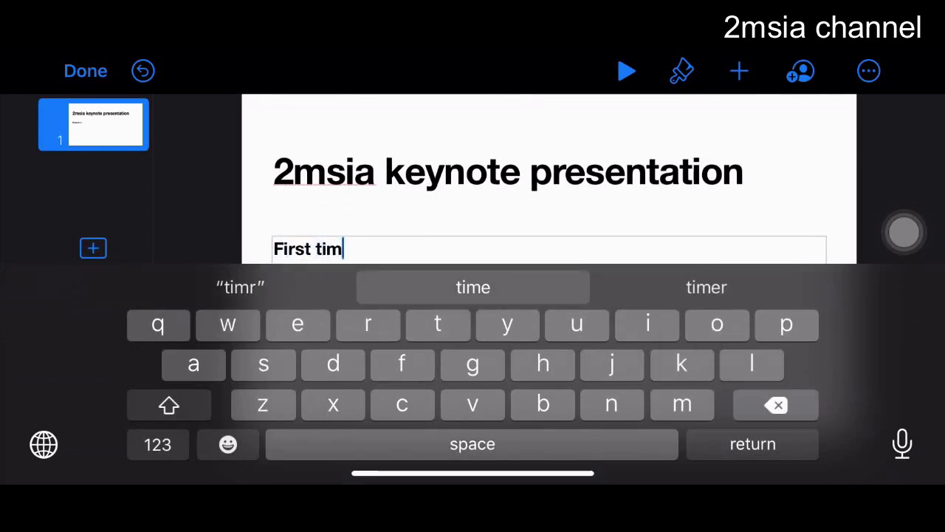
type("e")
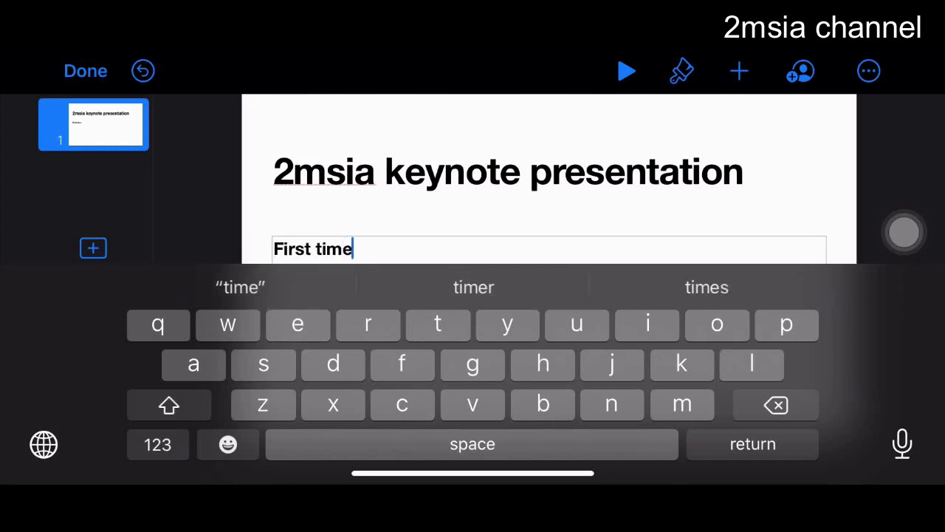
left_click(509, 172)
left_click_drag(317, 400, 318, 281)
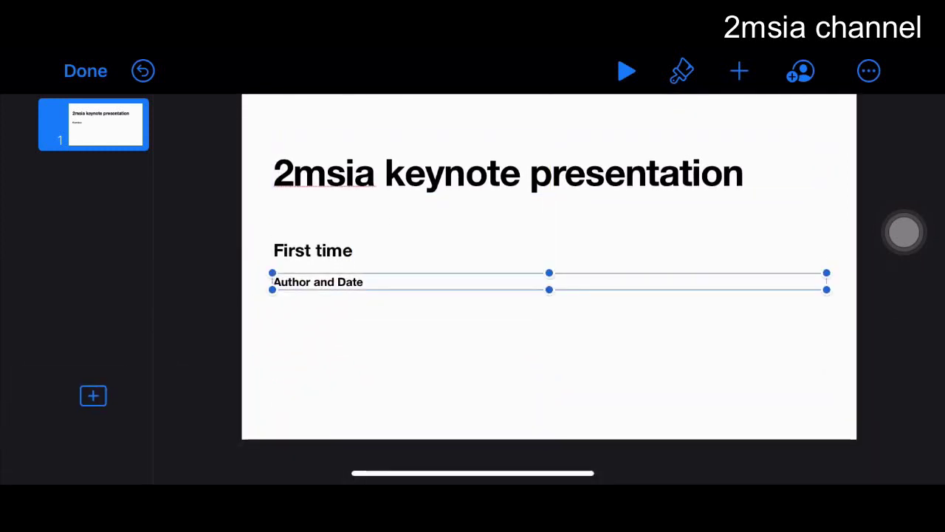
Step: Reposition the First time box relative to the Author and Date box
left_click(313, 251)
left_click(85, 71)
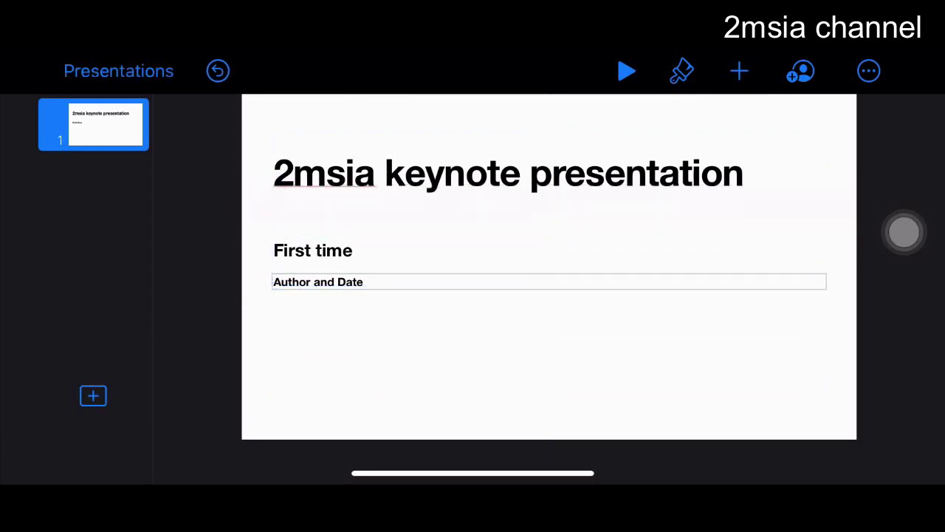
left_click(549, 159)
left_click(313, 273)
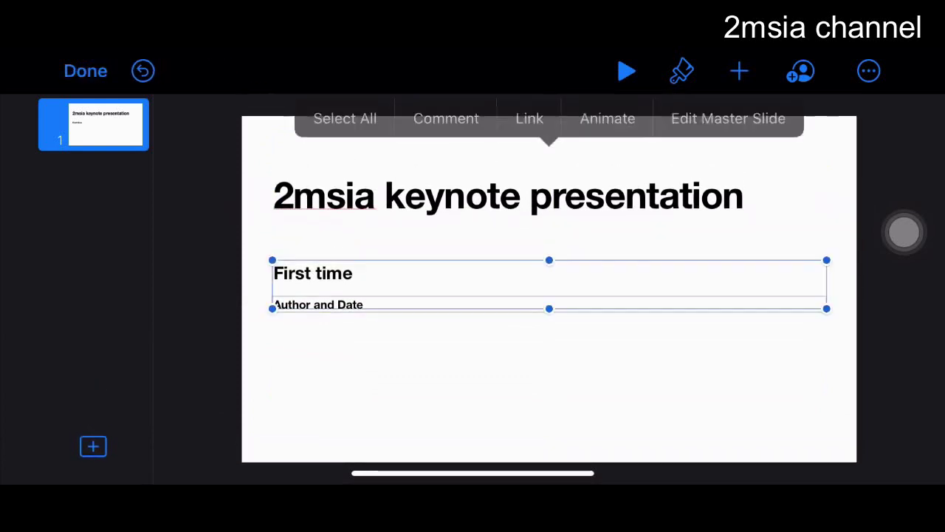
left_click(549, 274)
mouse_move(314, 274)
left_mouse_down()
mouse_move(296, 329)
mouse_move(311, 246)
left_mouse_up()
Step: Delete the Author and Date placeholder from the slide
left_click(317, 305)
left_click(443, 304)
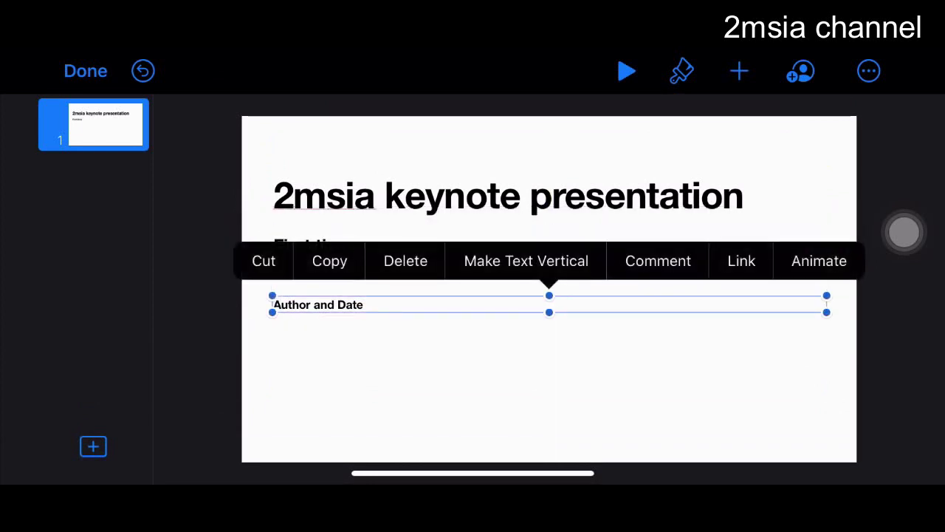
left_click(405, 260)
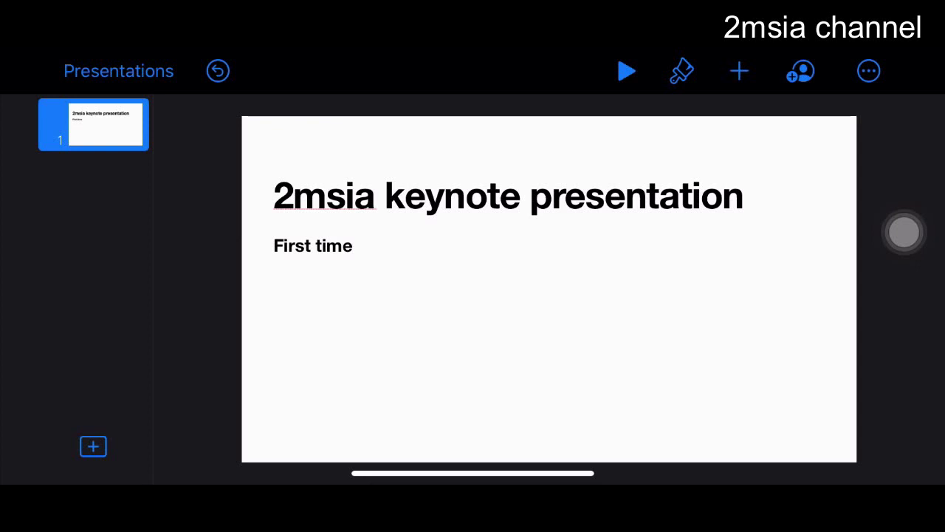
Step: Shift and resize the title box, then resize the First time box and raise it higher
mouse_move(508, 196)
left_mouse_down()
mouse_move(520, 299)
mouse_move(547, 299)
left_mouse_up()
left_click_drag(311, 256, 346, 236)
left_click_drag(546, 299, 503, 303)
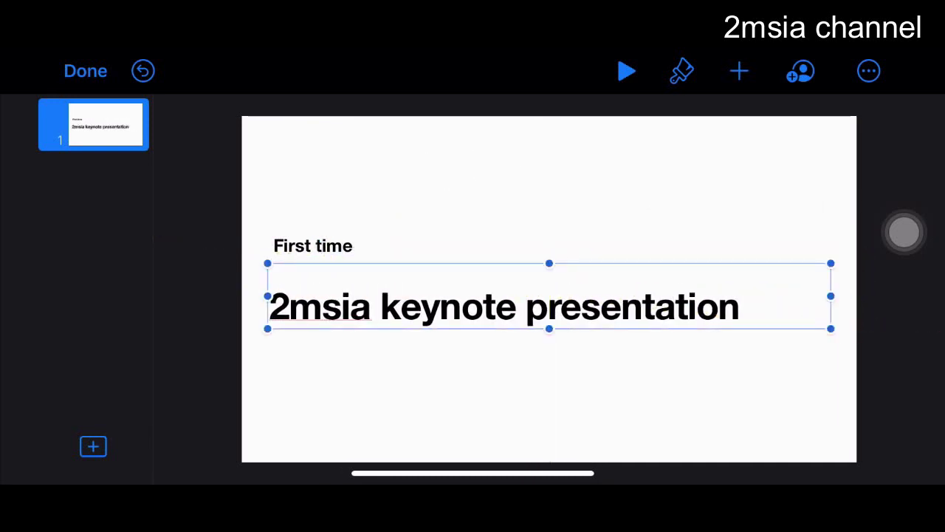
mouse_move(313, 246)
left_mouse_down()
mouse_move(393, 217)
mouse_move(333, 228)
left_mouse_up()
left_click_drag(568, 216, 569, 213)
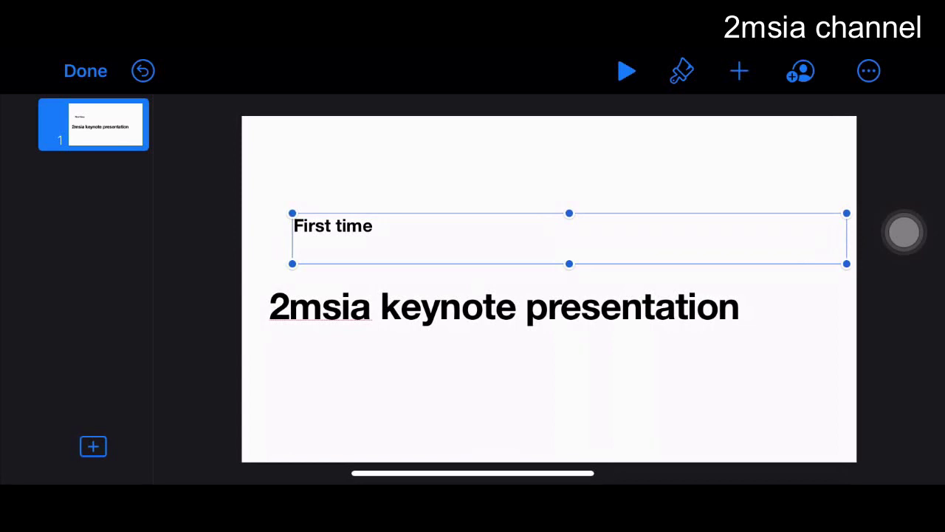
left_click_drag(333, 226, 321, 202)
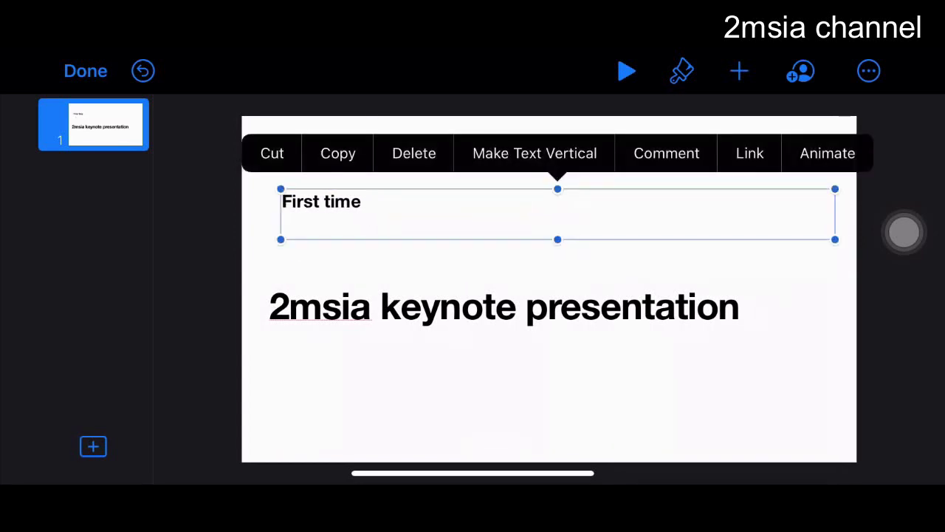
Step: In Format options, try flipping the First time box vertically and horizontally, then revert both
left_click(682, 71)
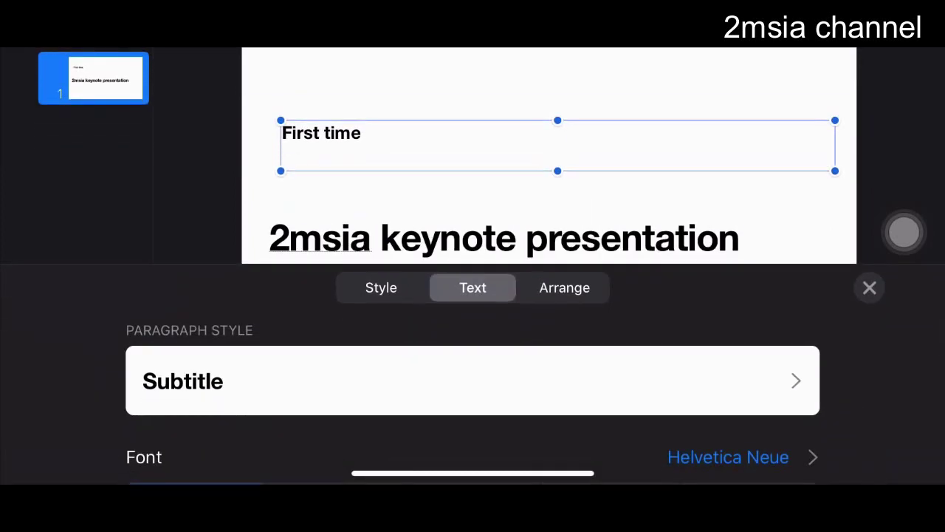
left_click(381, 287)
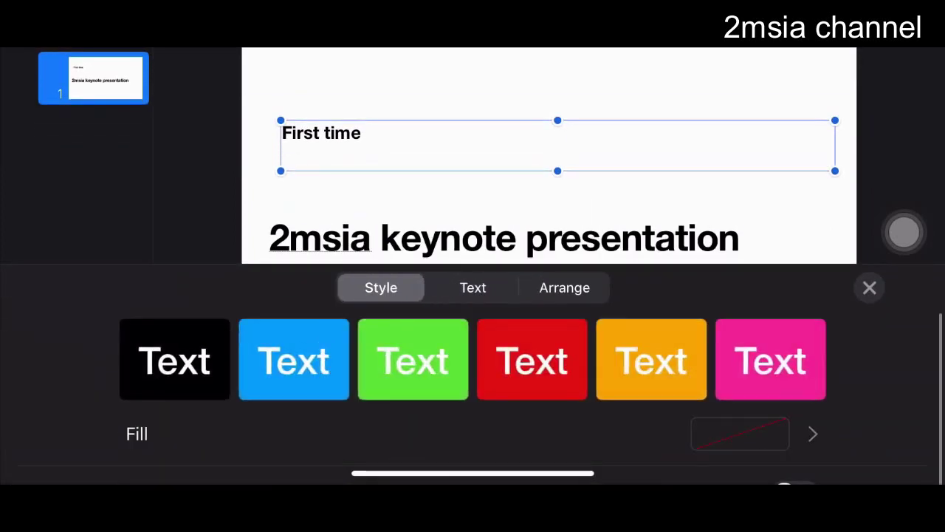
scroll(473, 384, "down", 5)
scroll(472, 399, "down", 3)
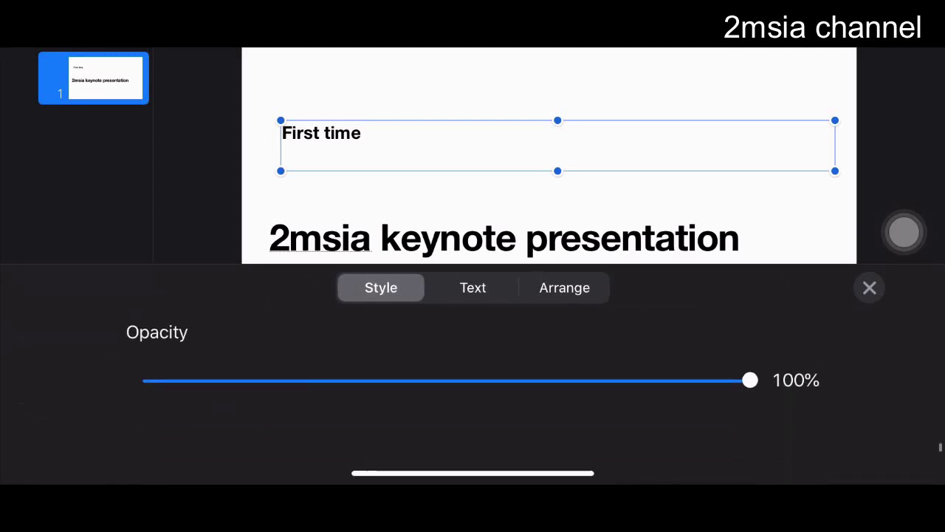
scroll(473, 398, "up", 8)
left_click(564, 287)
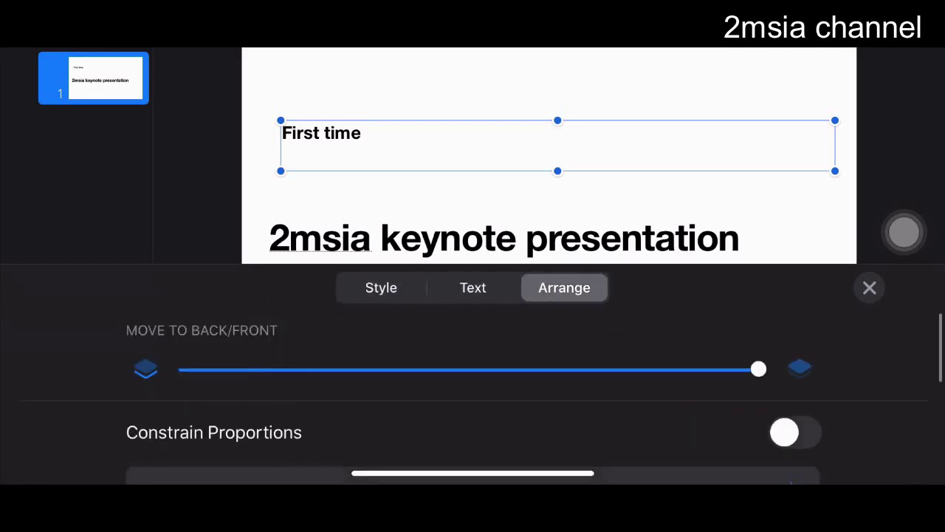
scroll(473, 384, "down", 3)
scroll(472, 399, "down", 2)
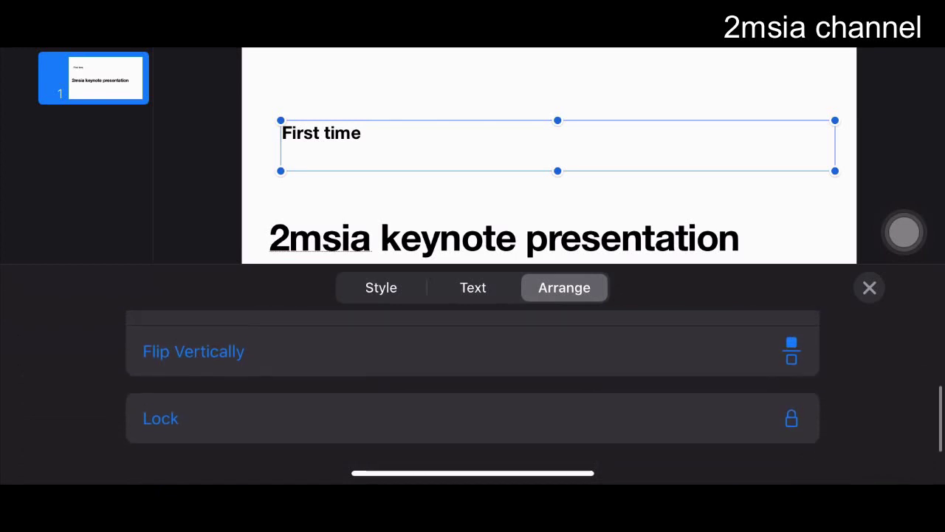
scroll(473, 399, "up", 1)
scroll(473, 384, "up", 1)
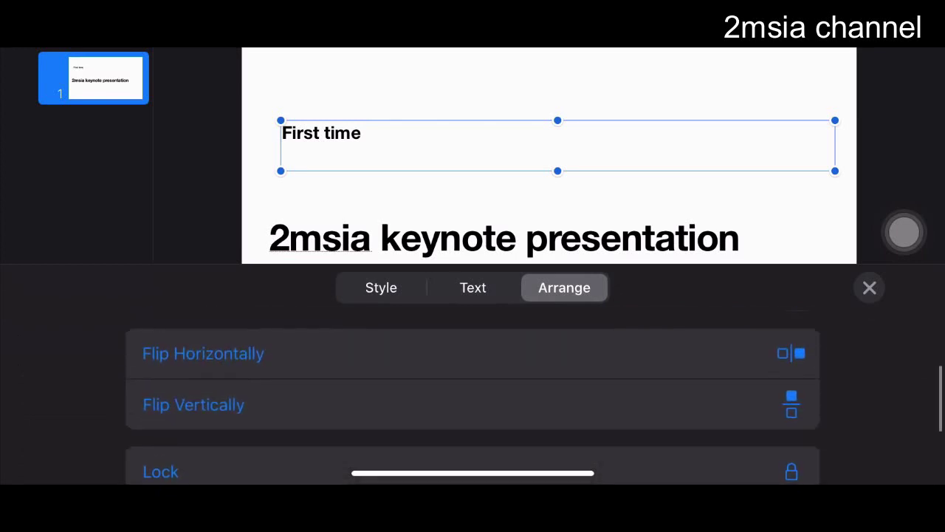
left_click(194, 405)
left_click(193, 405)
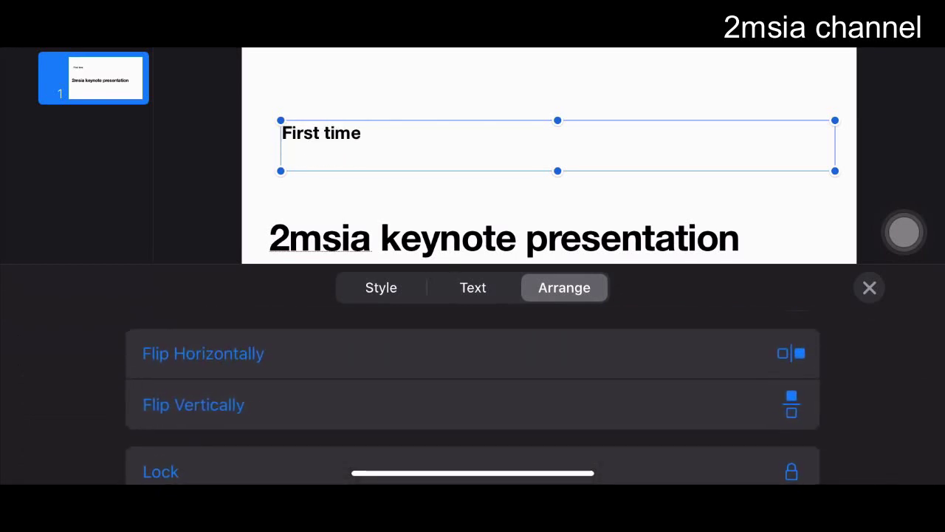
left_click(203, 352)
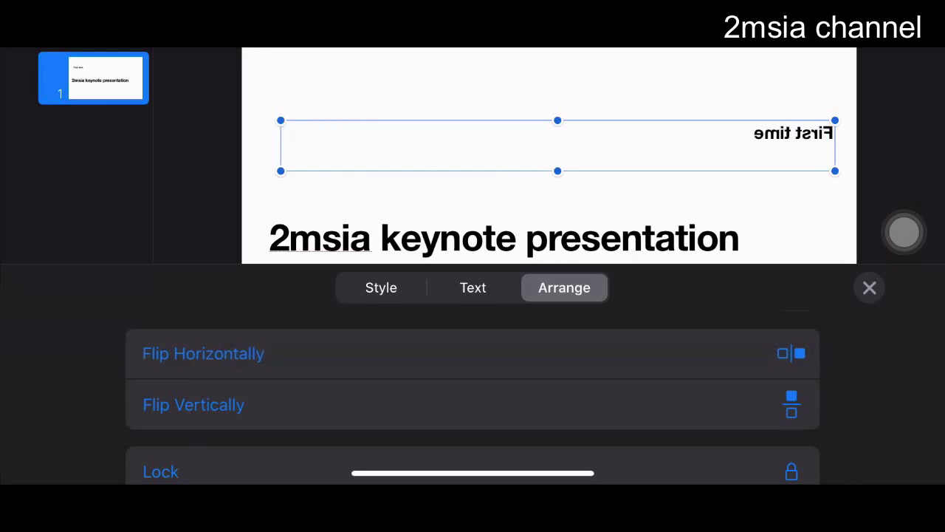
left_click(203, 353)
Step: Centre-align the First time text and close the formatting panel
left_click(473, 287)
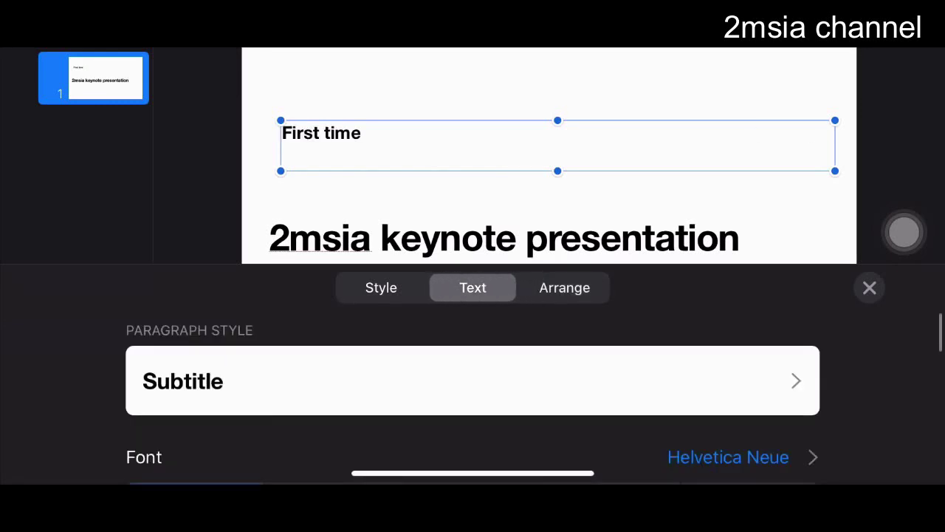
scroll(472, 392, "down", 3)
scroll(473, 398, "down", 2)
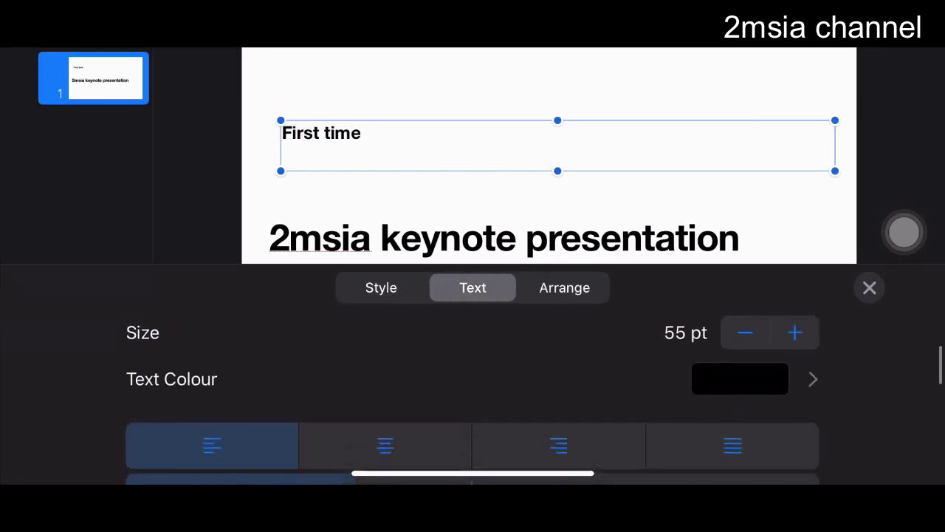
scroll(473, 398, "down", 3)
scroll(473, 398, "down", 2)
scroll(472, 398, "up", 3)
scroll(473, 392, "up", 1)
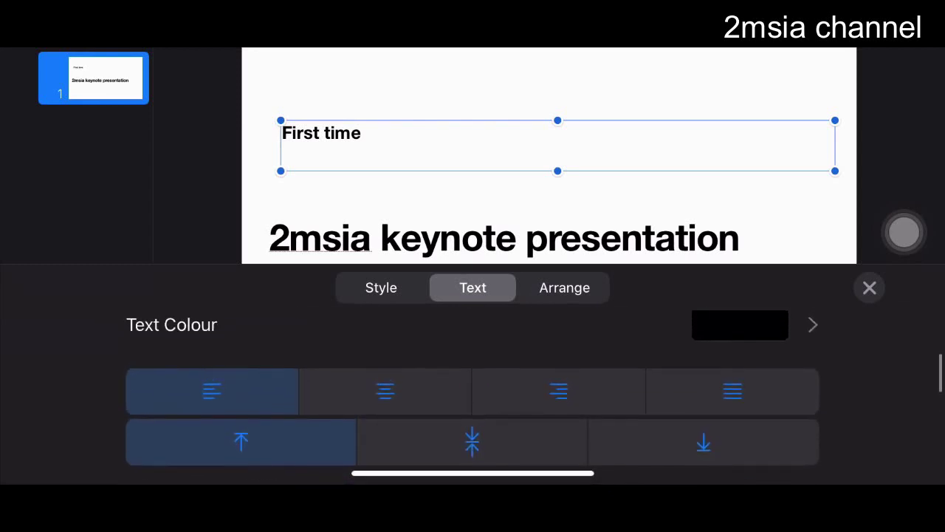
left_click(385, 390)
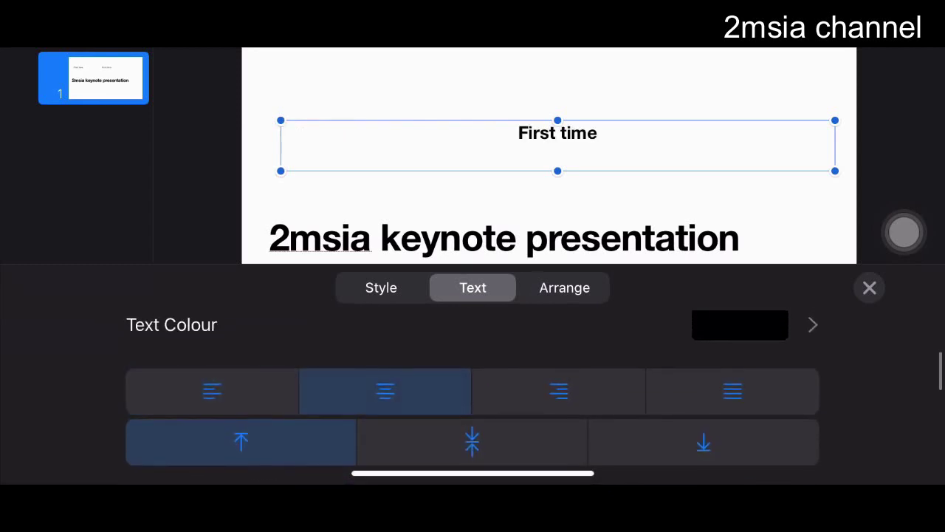
left_click(869, 287)
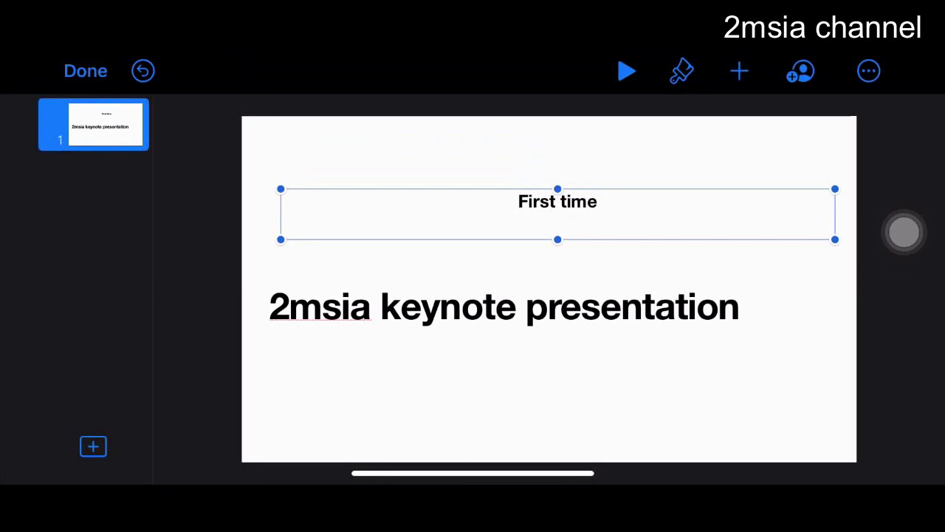
Step: Move the title above First time and lower the First time box
left_click(504, 307)
mouse_move(504, 306)
left_mouse_down()
mouse_move(537, 175)
mouse_move(549, 257)
left_mouse_up()
left_click(547, 354)
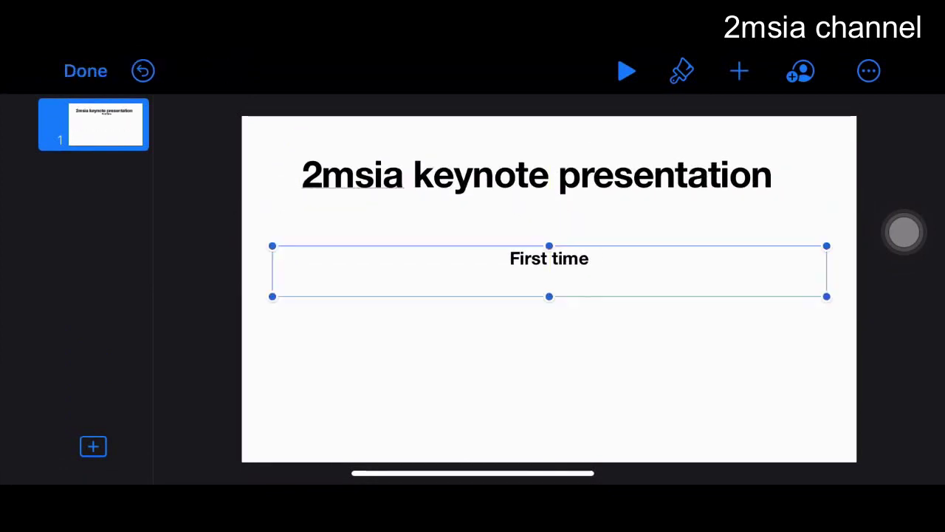
left_click(86, 71)
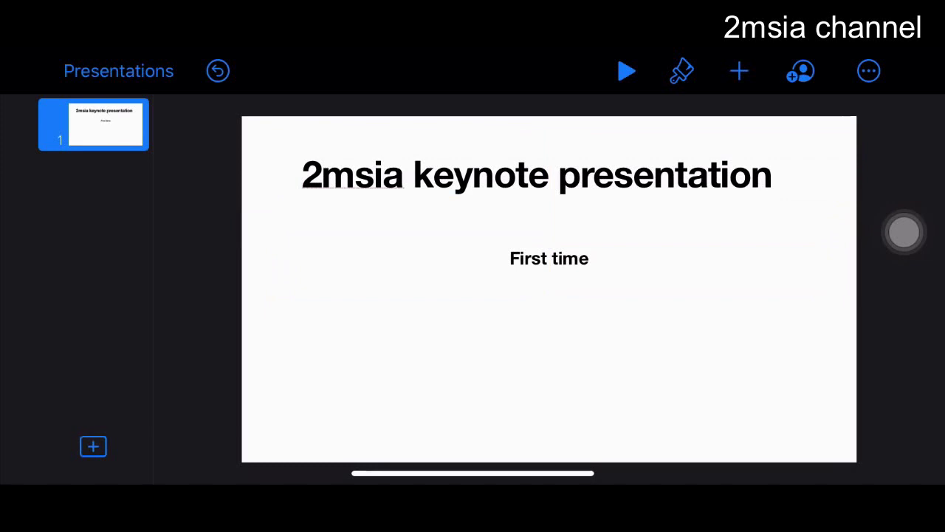
Step: Take a camera photo of the Google page and insert it onto slide 1
left_click(739, 71)
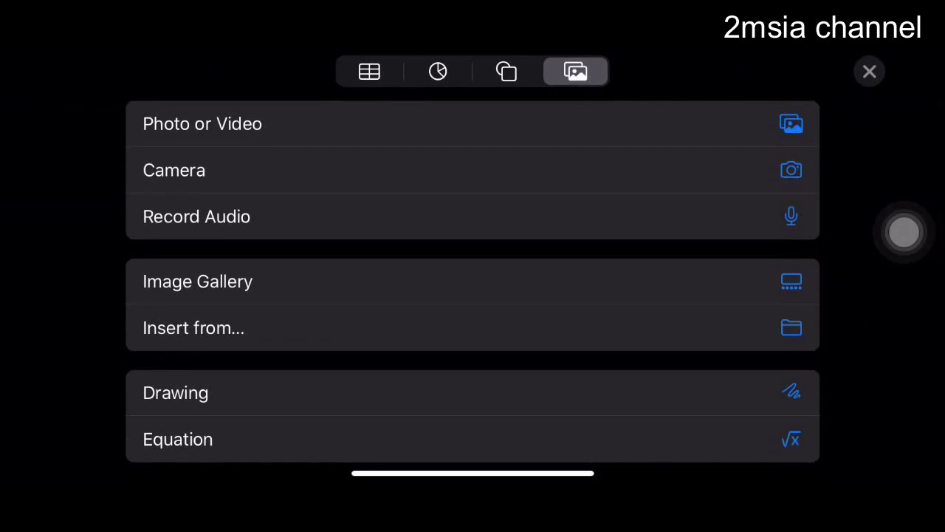
left_click(174, 170)
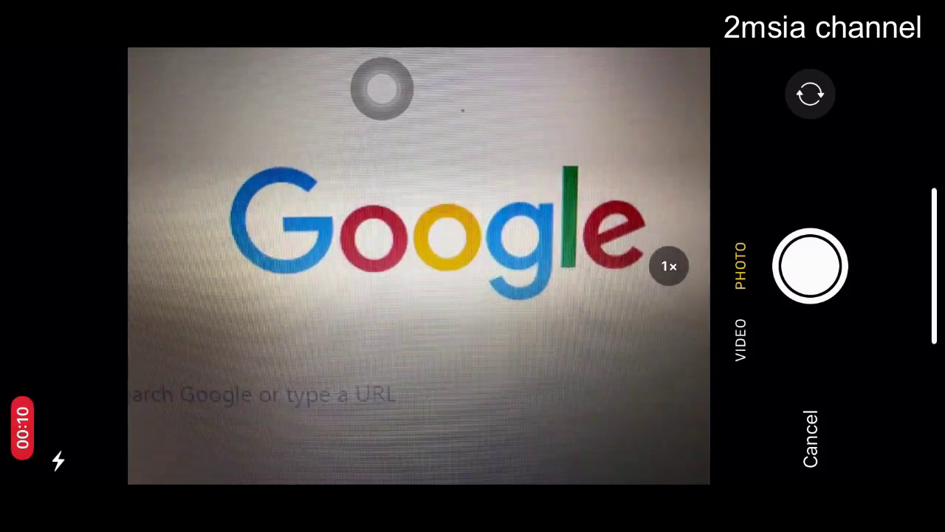
left_click(810, 265)
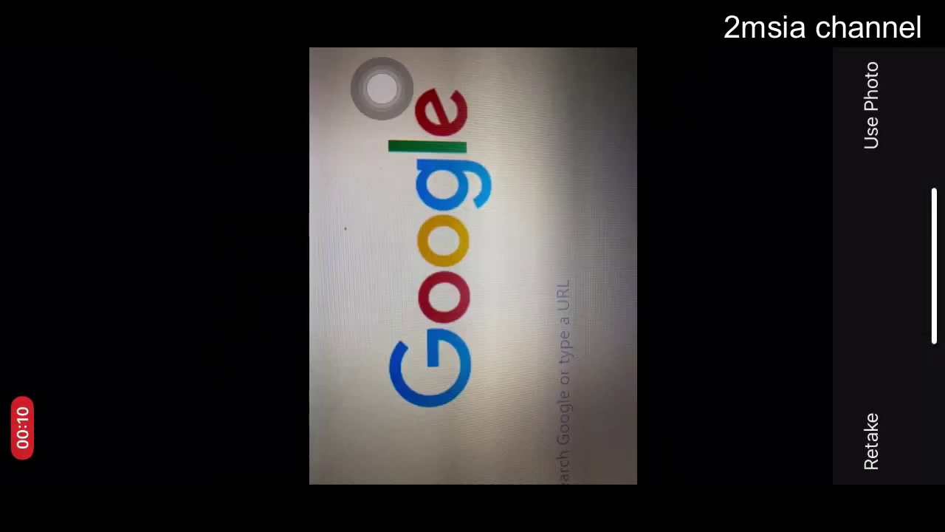
left_click(872, 104)
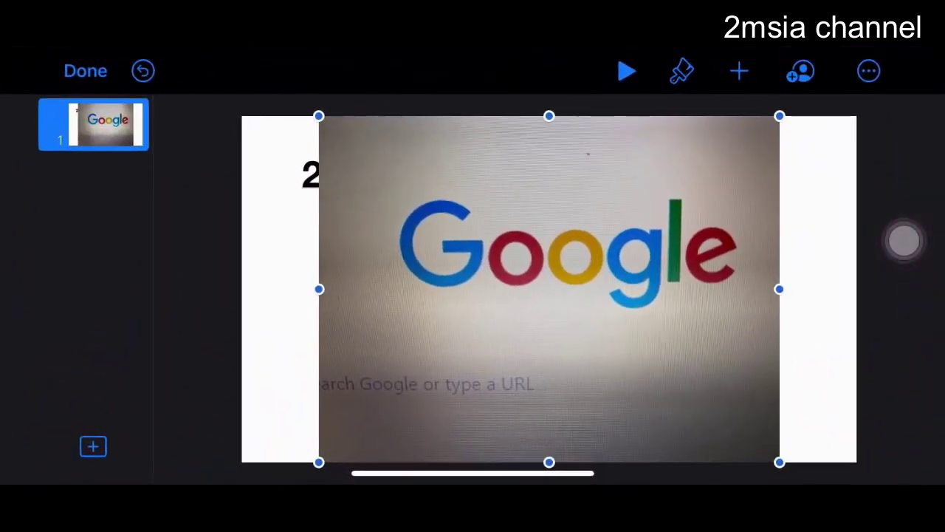
Step: Shrink the Google photo and centre it beneath First time
left_click_drag(765, 116, 491, 331)
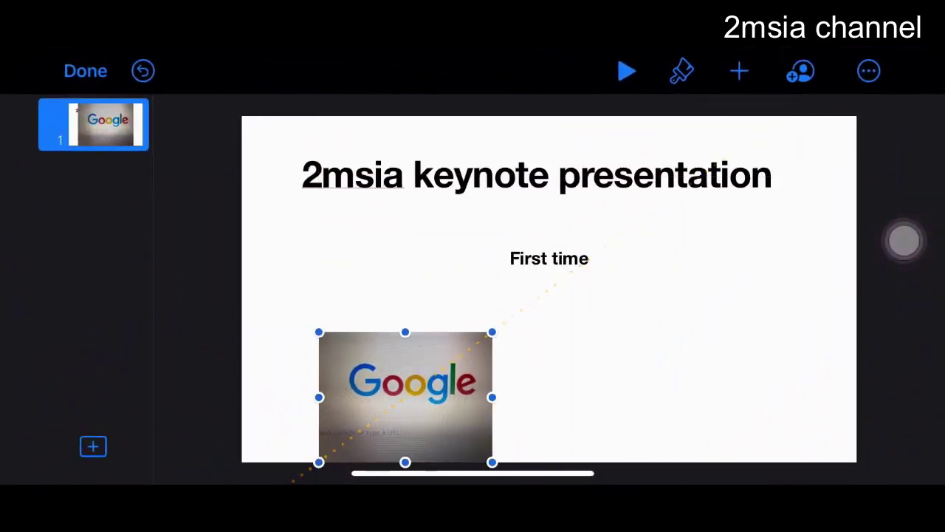
left_click_drag(405, 396, 548, 345)
left_click(724, 413)
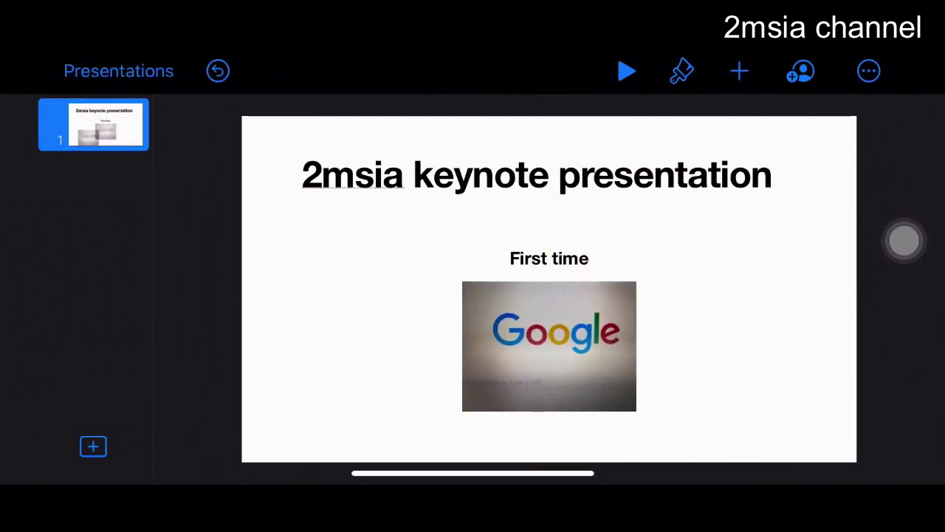
left_click(93, 446)
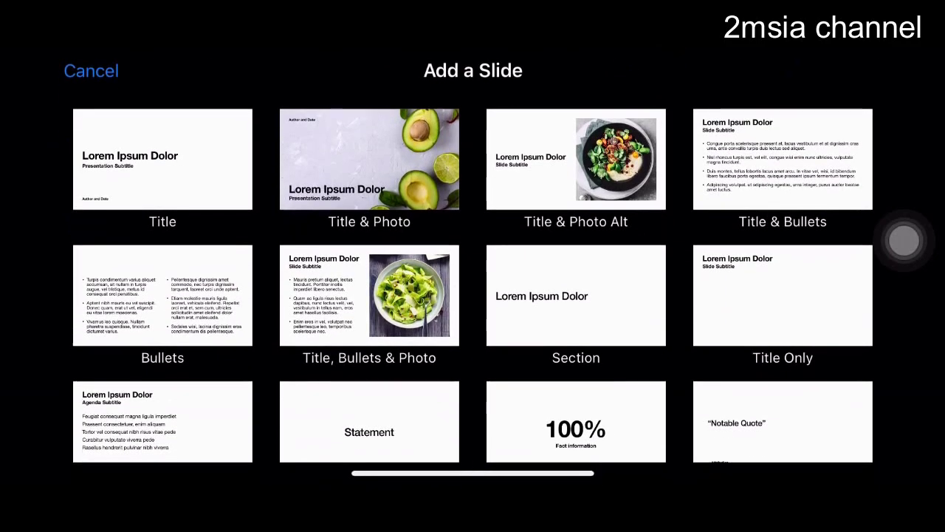
Step: Add a second slide with the Title & Photo Alt layout
left_click(91, 71)
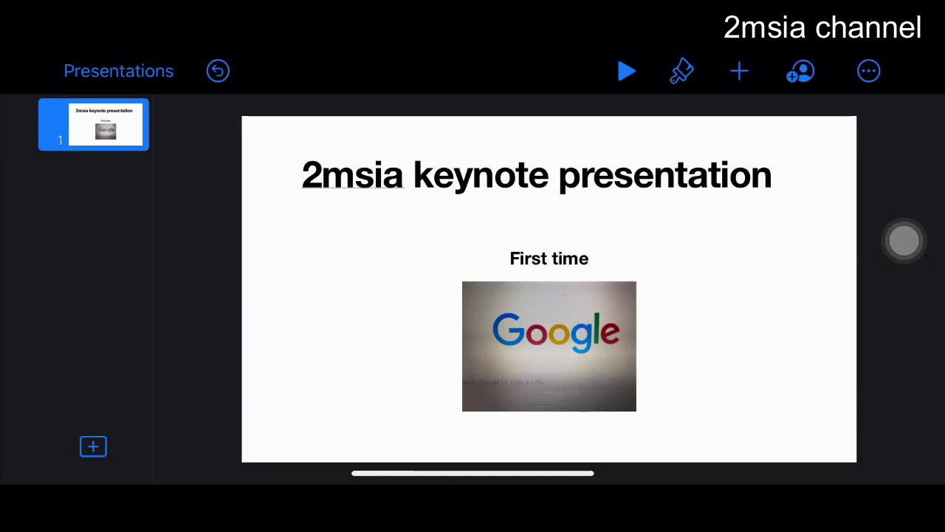
left_click(382, 336)
left_click(93, 446)
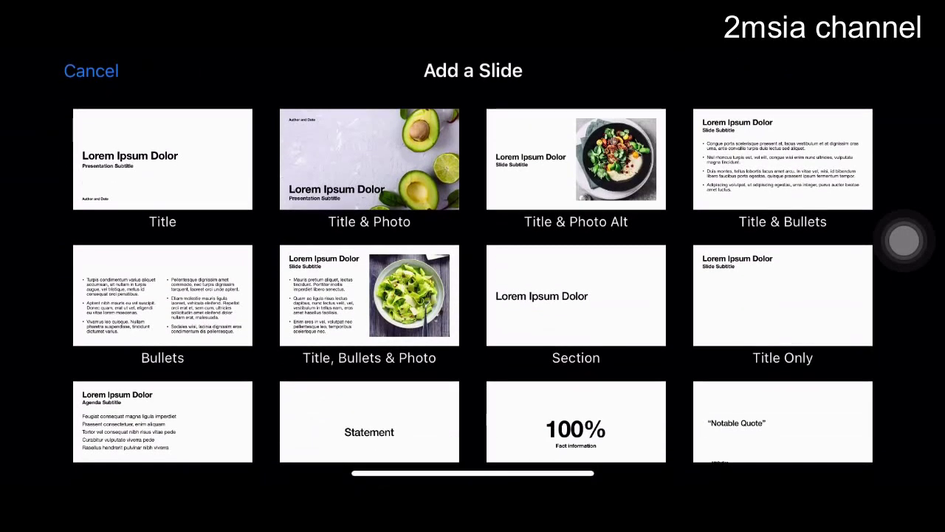
left_click(576, 159)
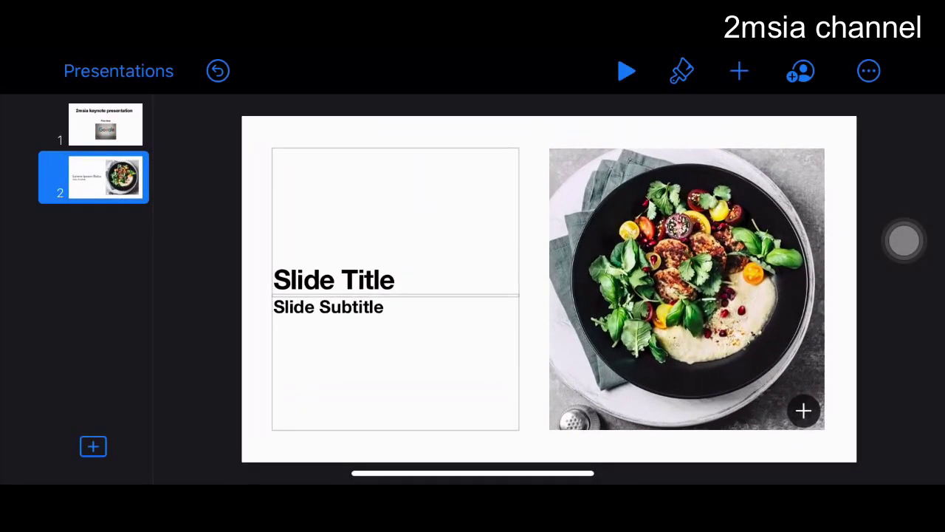
Step: Shrink the salad photo and move it up and to the left
left_click(686, 288)
mouse_move(825, 149)
left_mouse_down()
mouse_move(716, 259)
mouse_move(733, 239)
left_mouse_up()
left_click_drag(642, 333, 686, 237)
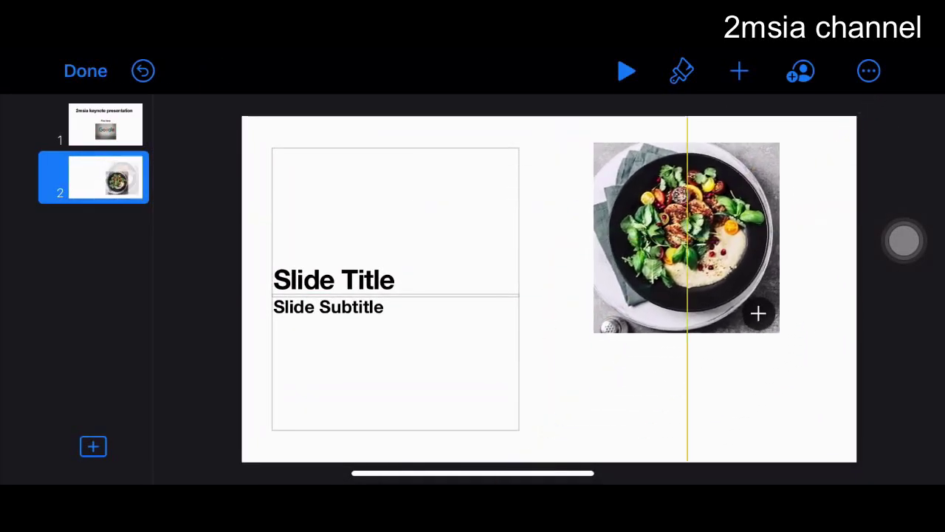
left_click_drag(780, 332, 717, 268)
left_click_drag(656, 205, 608, 215)
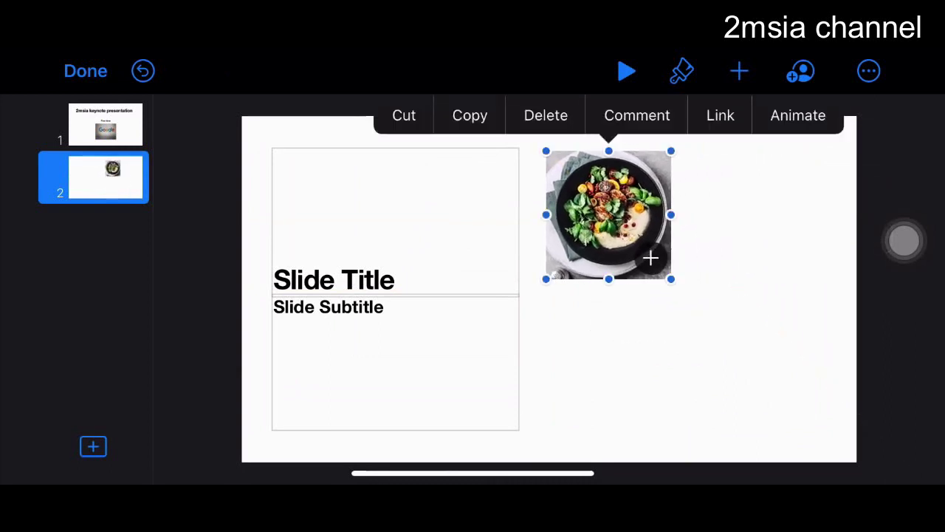
left_click(759, 194)
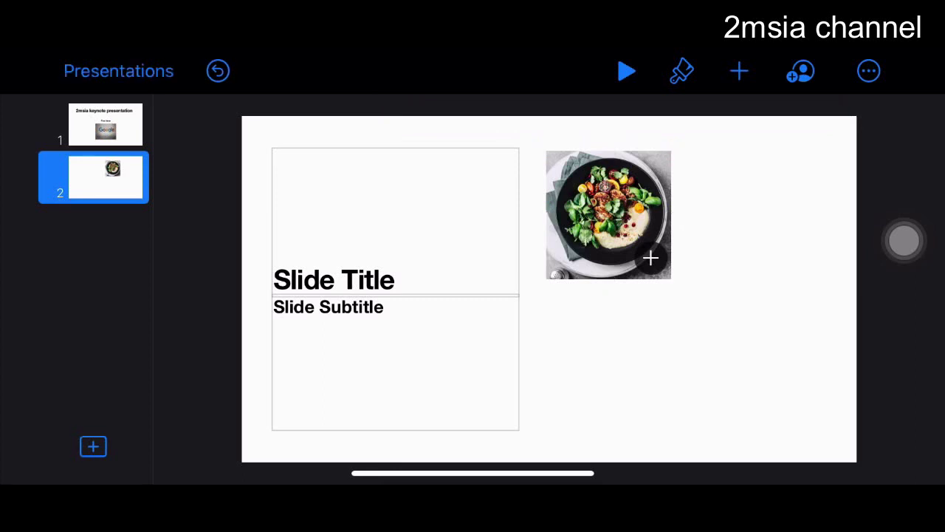
Step: Paste a copy of the salad photo and place it beside the original
left_click(759, 194)
left_click(598, 147)
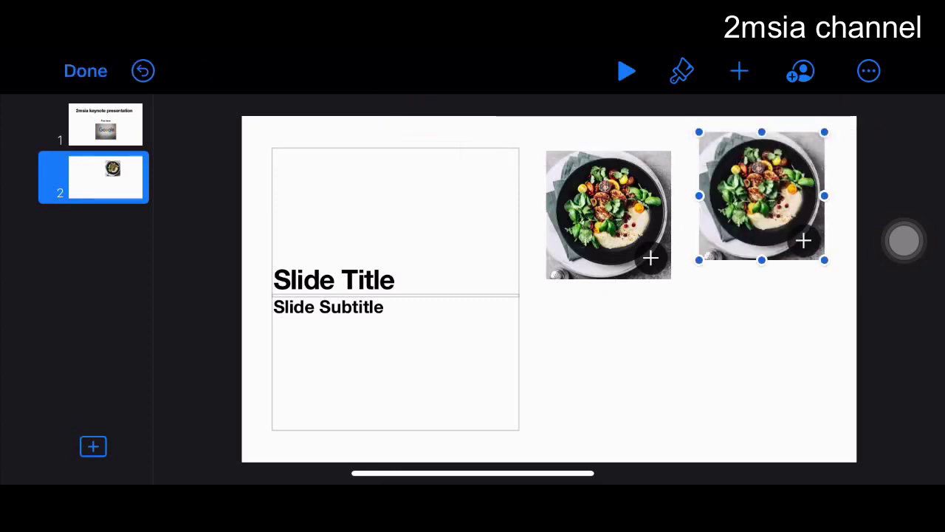
mouse_move(760, 196)
left_mouse_down()
mouse_move(753, 221)
mouse_move(753, 209)
left_mouse_up()
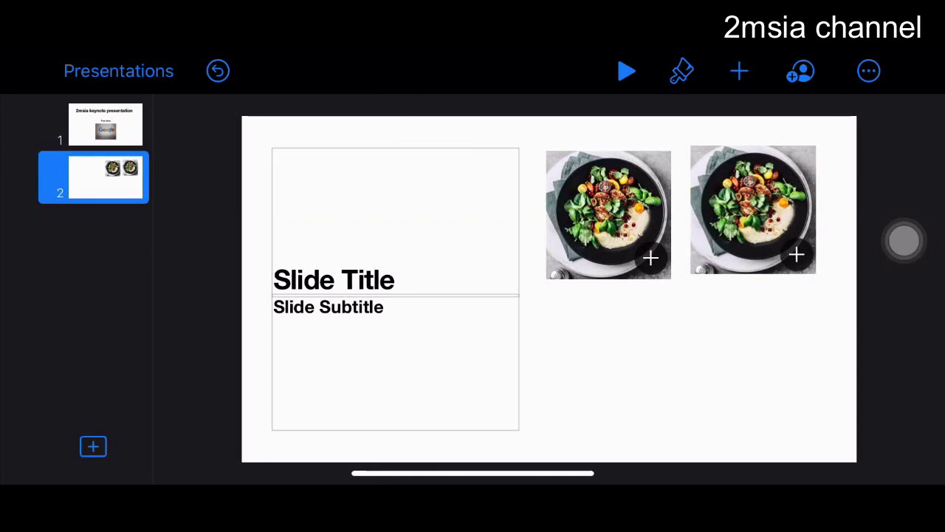
left_click(626, 341)
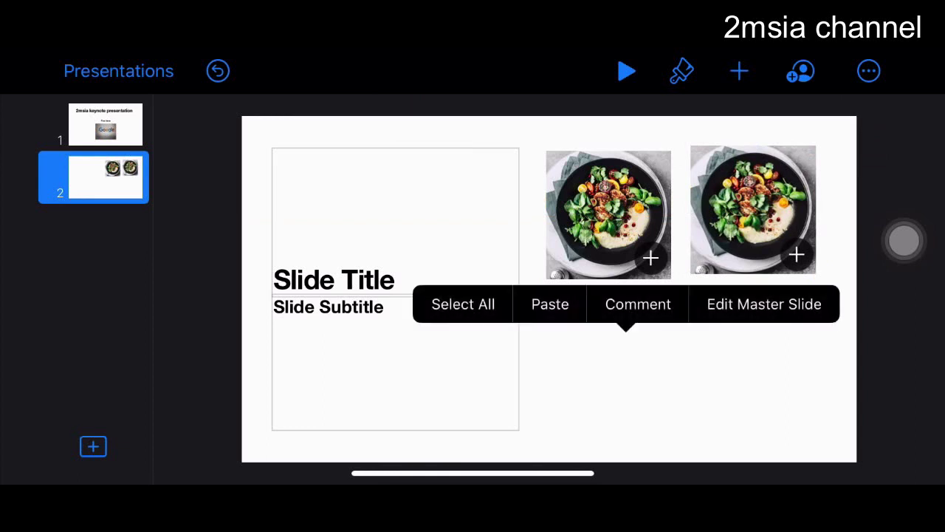
left_click(395, 362)
Step: Shrink the title box to fit 'Slide Title'
left_click(395, 192)
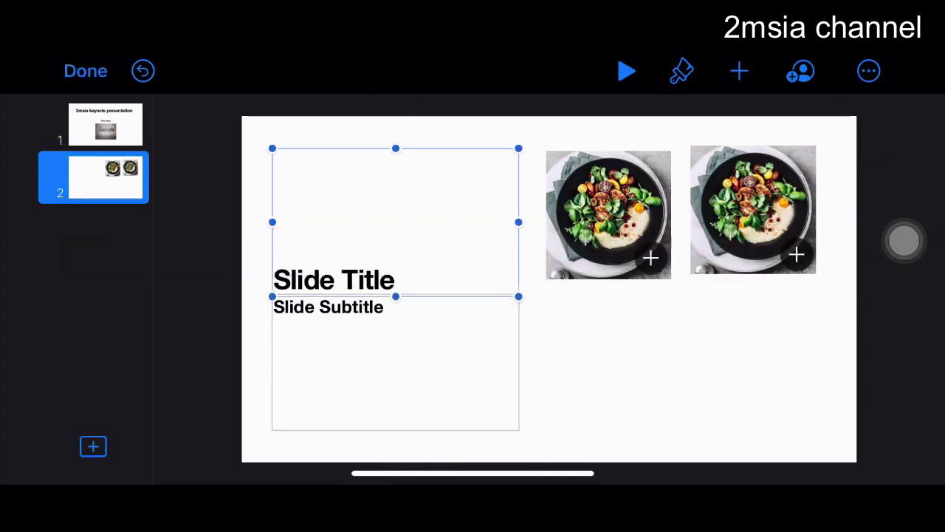
left_click_drag(395, 295, 395, 183)
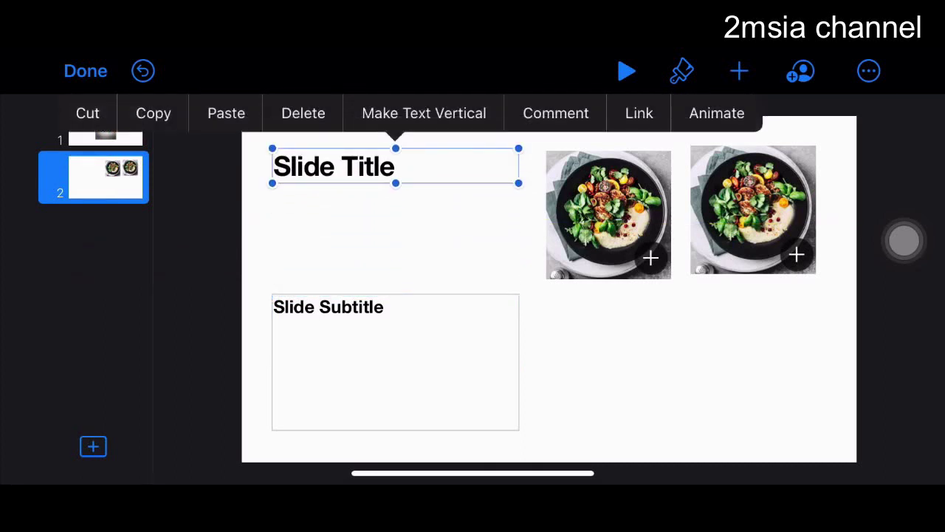
key("Escape")
Step: Paste a text box under the salad photos and type 'Quick' in it
left_click(706, 341)
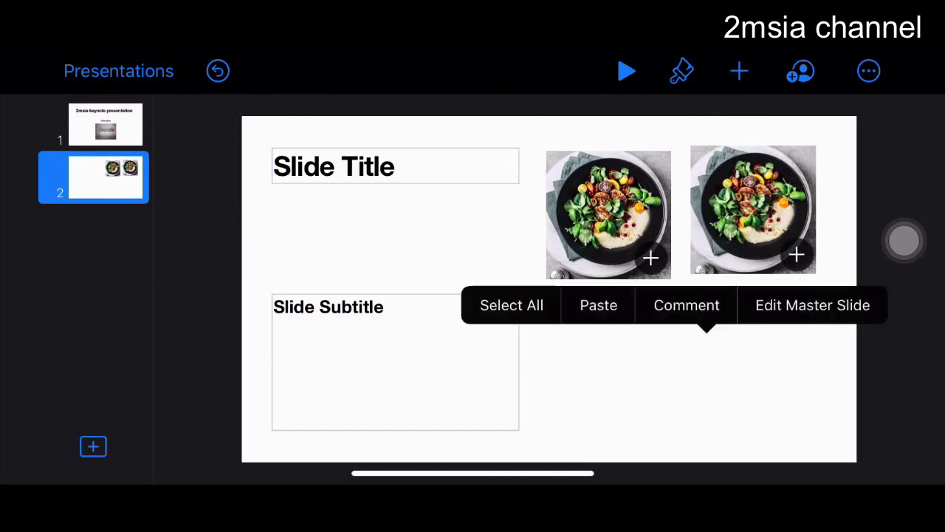
left_click(599, 305)
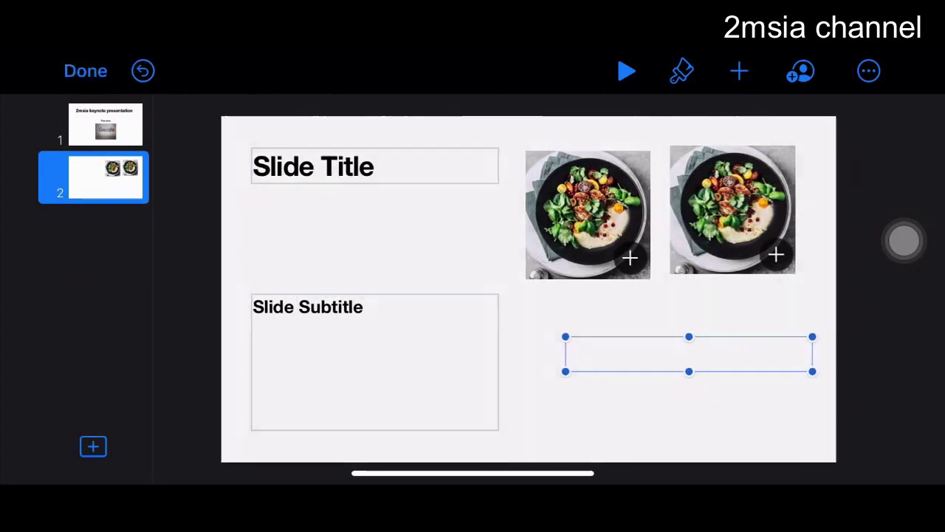
left_click_drag(694, 354, 692, 328)
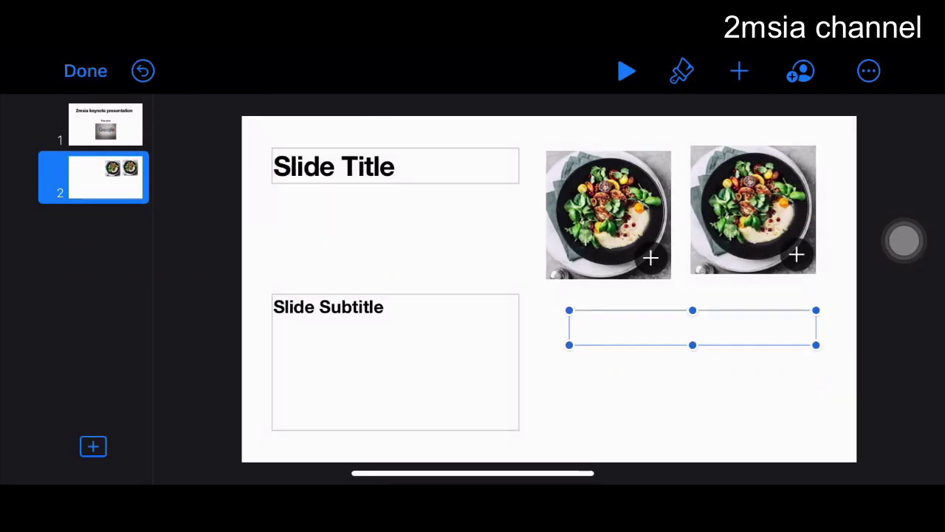
left_click(691, 327)
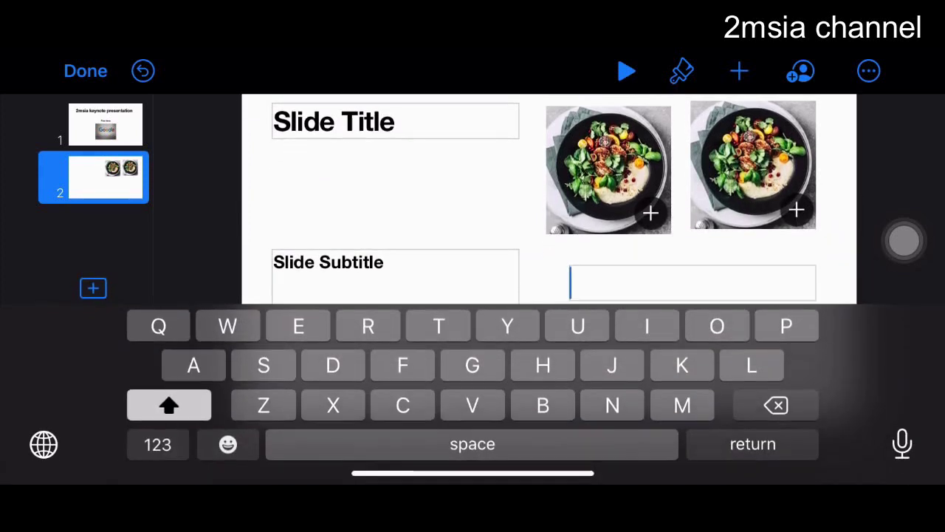
type("Au")
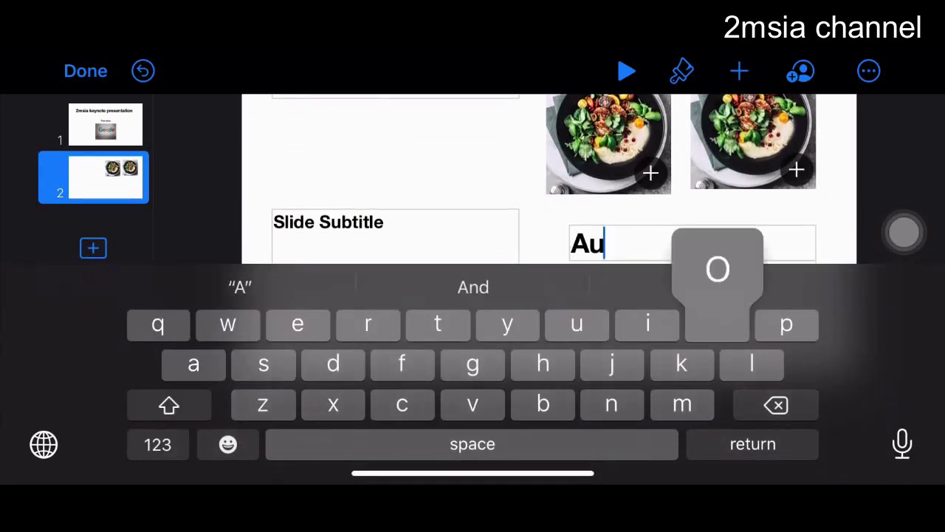
type("o")
key("BackSpace")
key("BackSpace")
key("BackSpace")
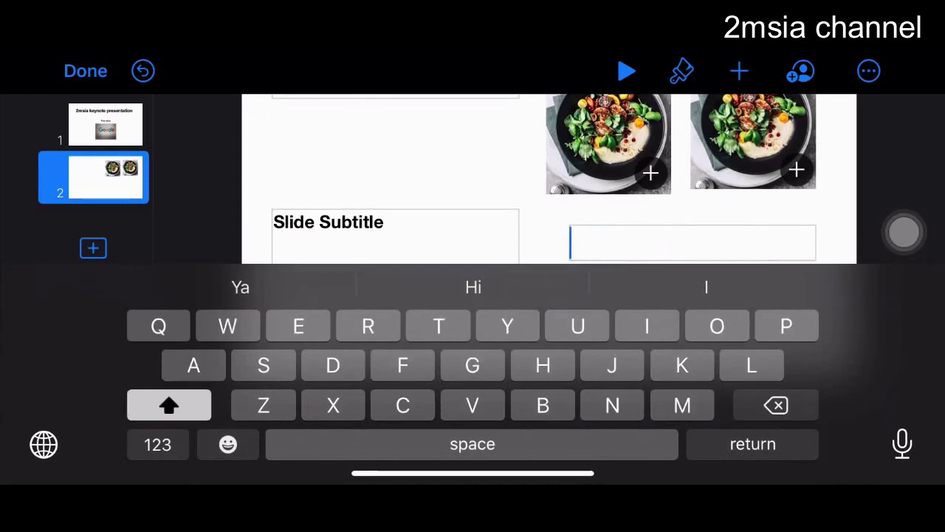
type("Quic")
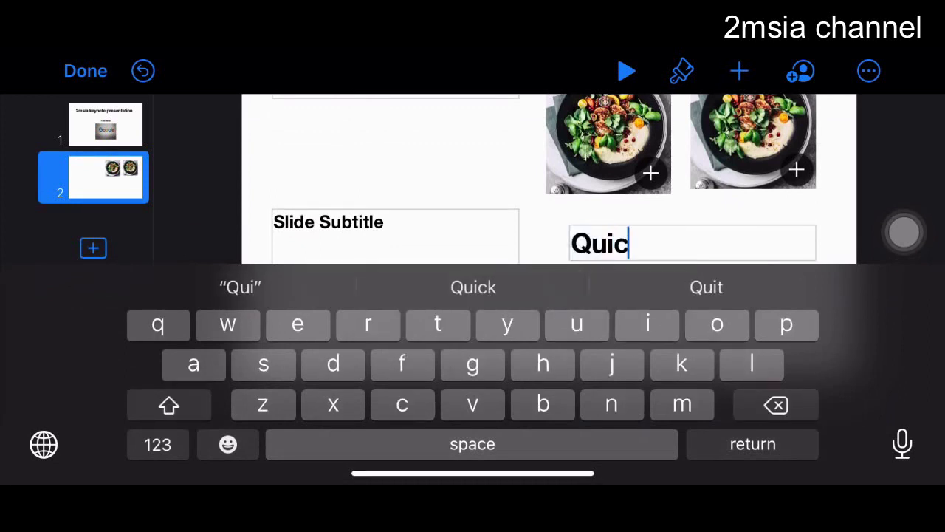
type("k")
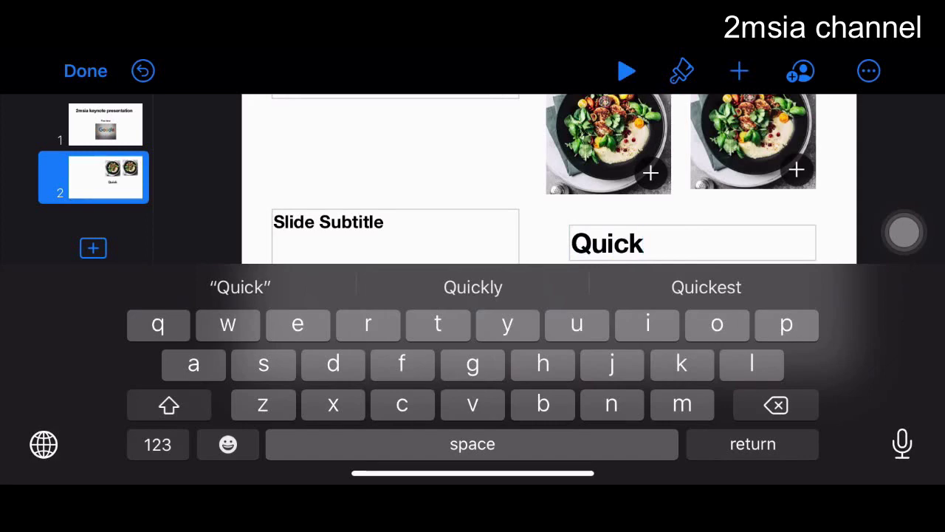
left_click(86, 70)
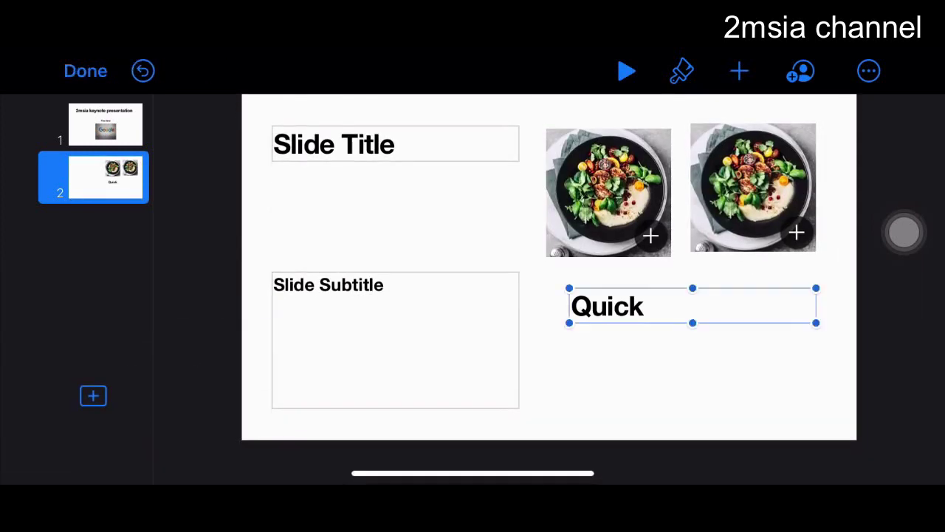
Step: Narrow the Quick box, then shorten the subtitle box and move it up
mouse_move(816, 327)
left_mouse_down()
mouse_move(679, 329)
mouse_move(677, 315)
left_mouse_up()
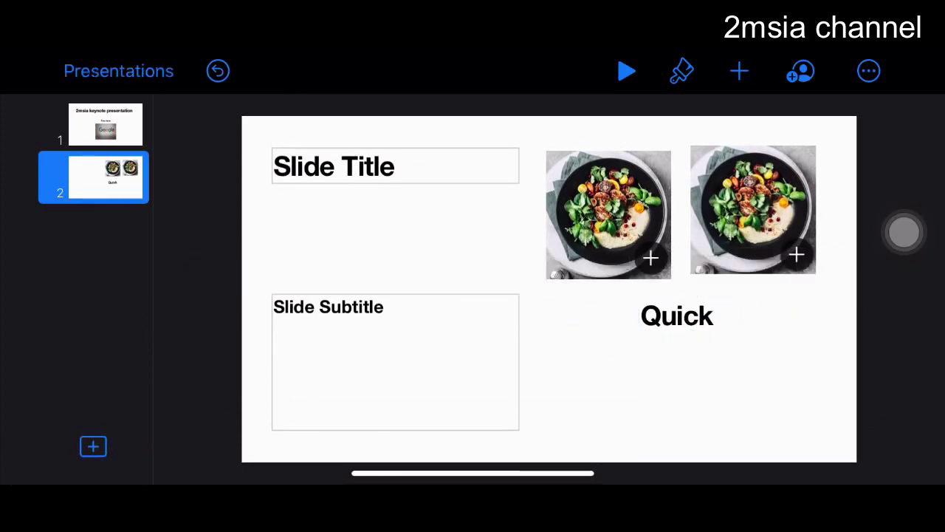
left_click(395, 362)
left_click_drag(395, 430, 404, 243)
Step: Start a freehand drawing on slide 2 with a thick black crayon
left_click(739, 71)
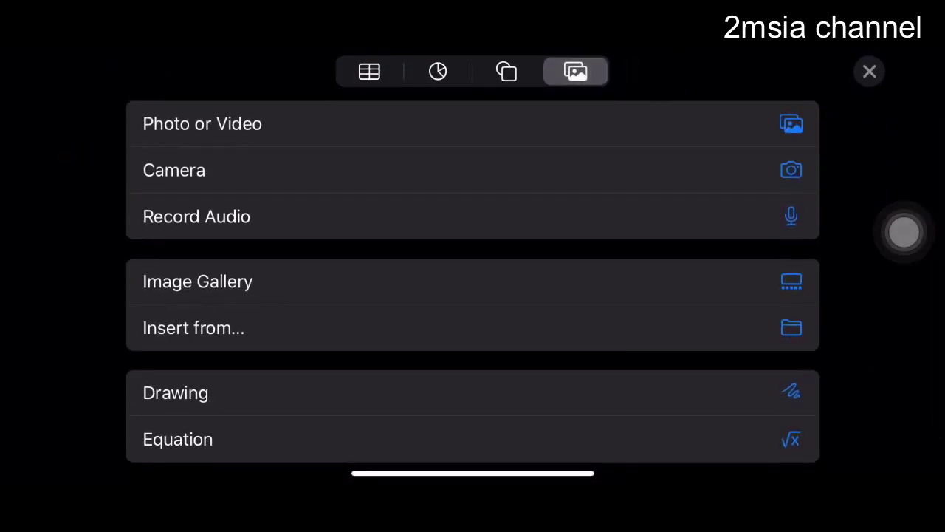
left_click(176, 393)
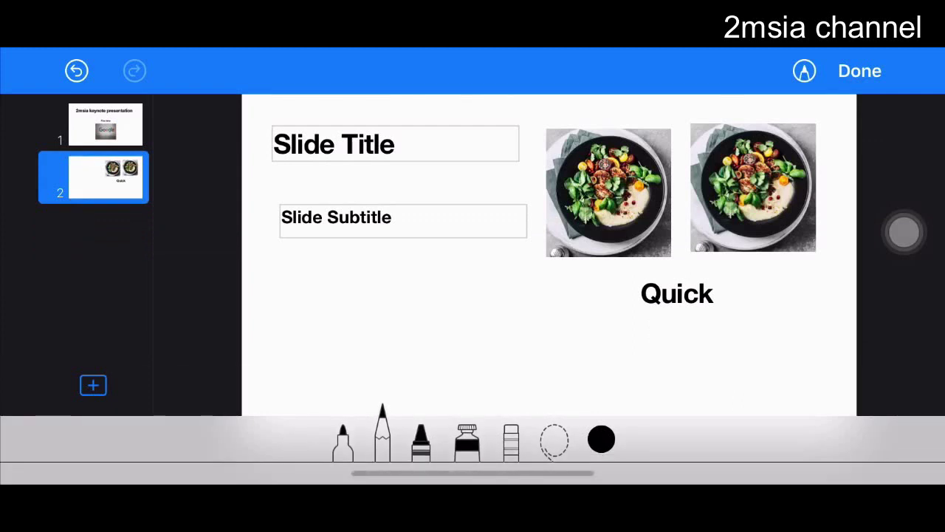
left_click(601, 439)
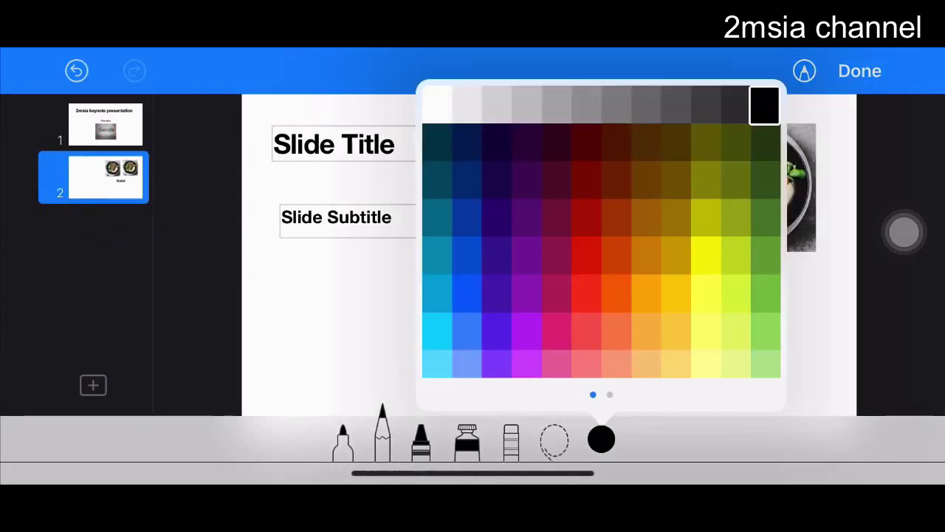
left_click_drag(557, 293, 615, 255)
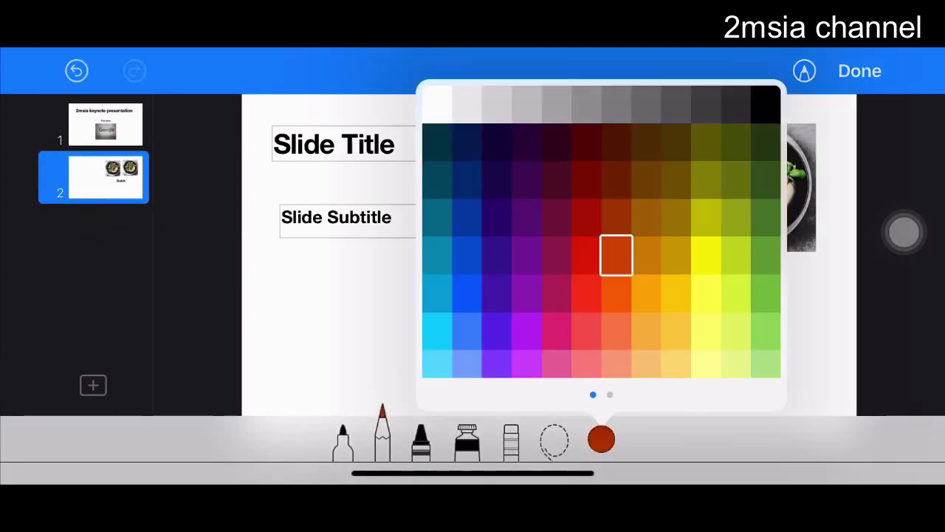
left_click(381, 432)
left_click(421, 436)
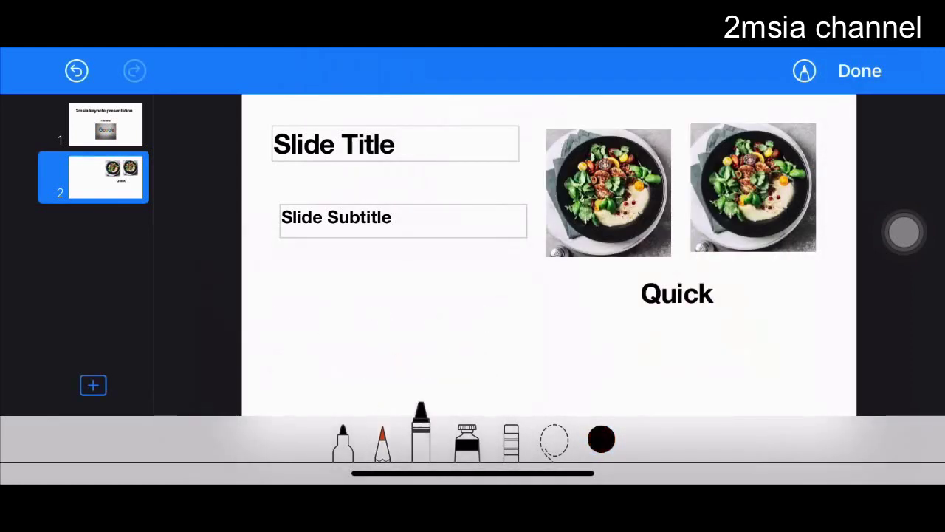
left_click(421, 435)
mouse_move(521, 365)
left_mouse_down()
mouse_move(509, 366)
mouse_move(521, 366)
left_mouse_up()
left_click(471, 318)
left_click(421, 436)
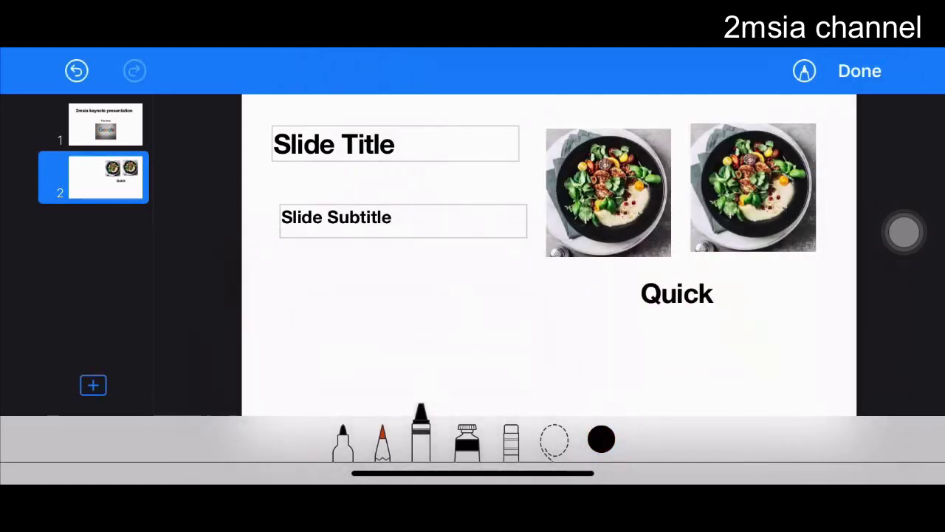
Step: Draw a loop around 'Quick' and a curling loop below the subtitle
left_click_drag(615, 292, 706, 276)
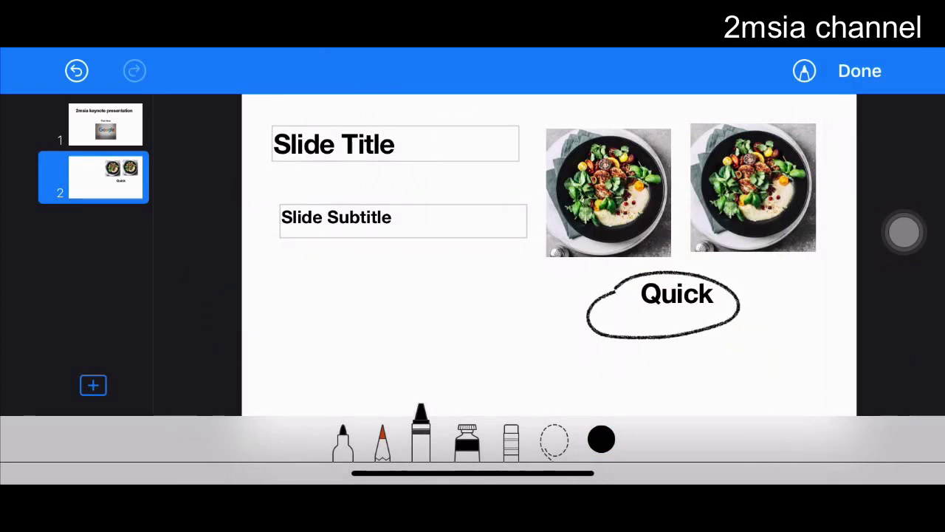
left_click_drag(425, 281, 449, 332)
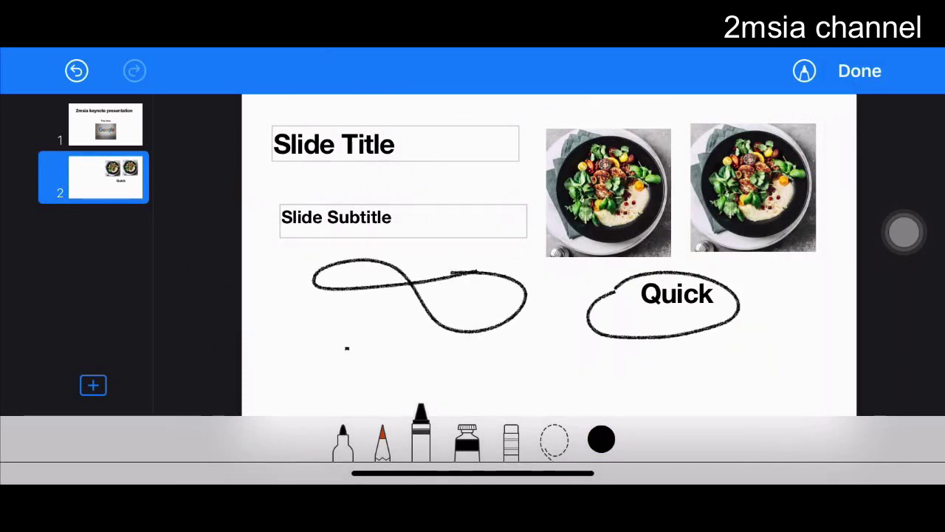
left_click(859, 71)
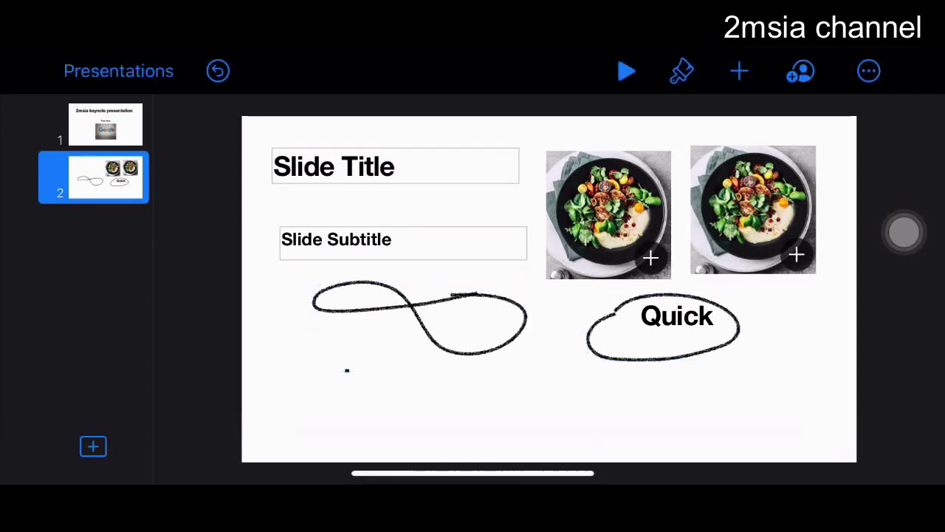
Step: Add a new slide using the three-photo layout
left_click(93, 446)
scroll(473, 280, "down", 5)
left_click(163, 372)
Step: Give the large pasta photo a Dissolve build-in
left_click(451, 289)
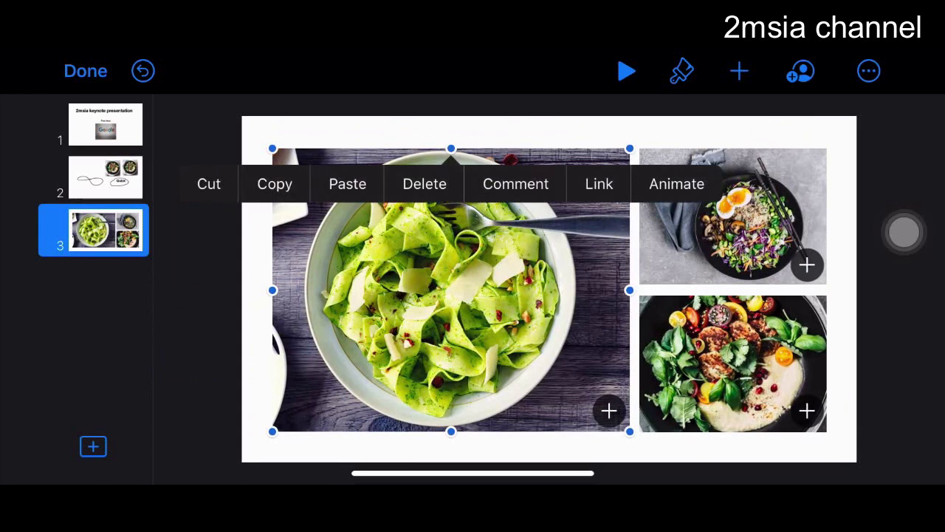
left_click(517, 447)
left_click(451, 290)
left_click(677, 184)
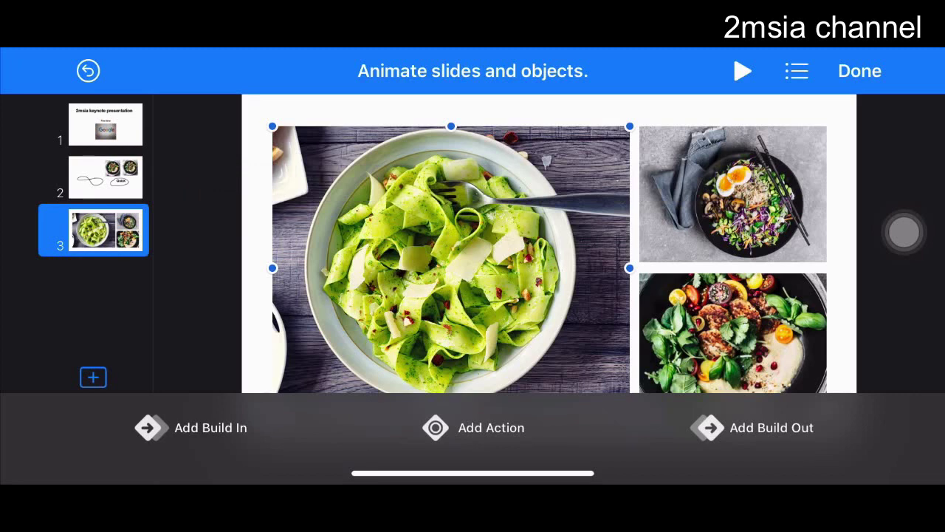
left_click(191, 428)
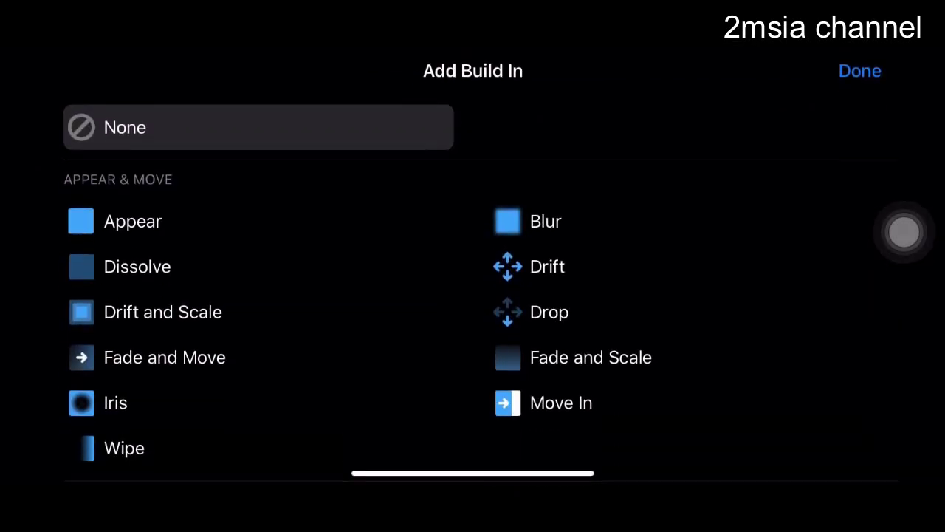
left_click(138, 266)
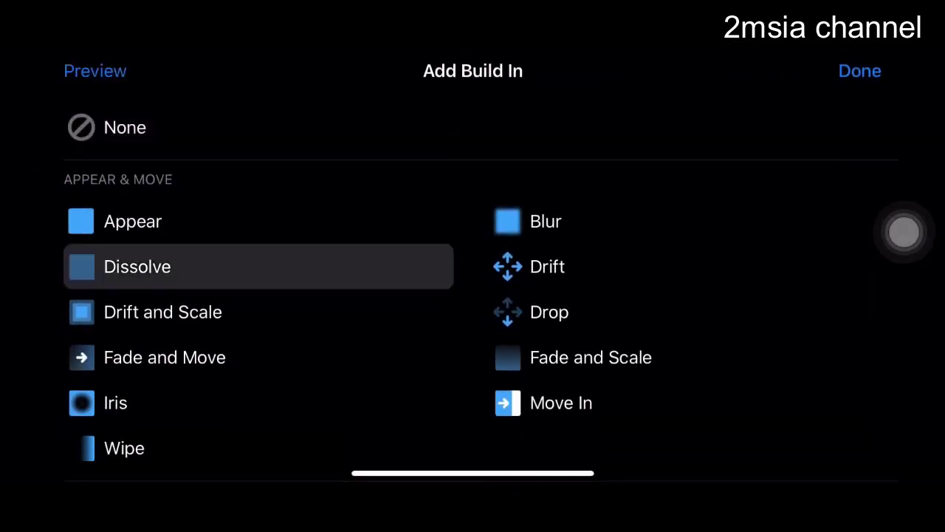
left_click(860, 70)
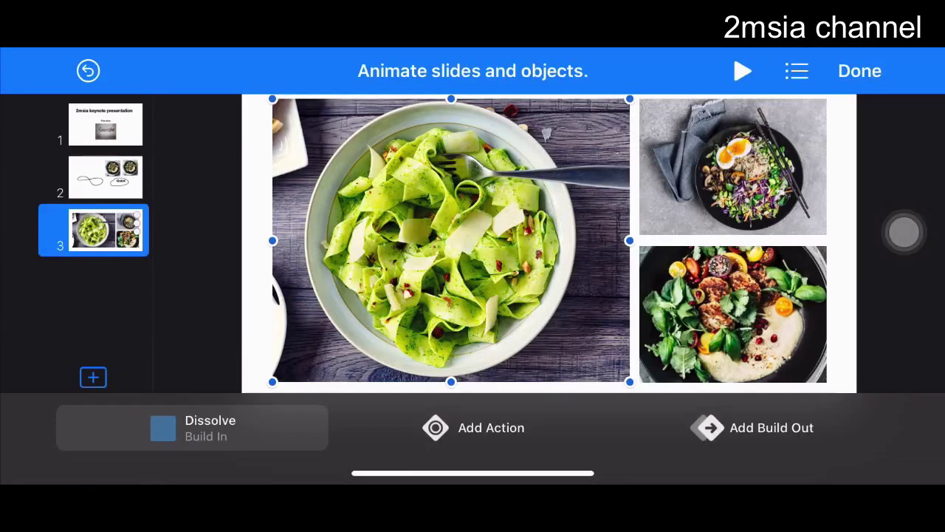
Step: Adjust the Dissolve duration and keep the build starting On Tap
left_click(192, 428)
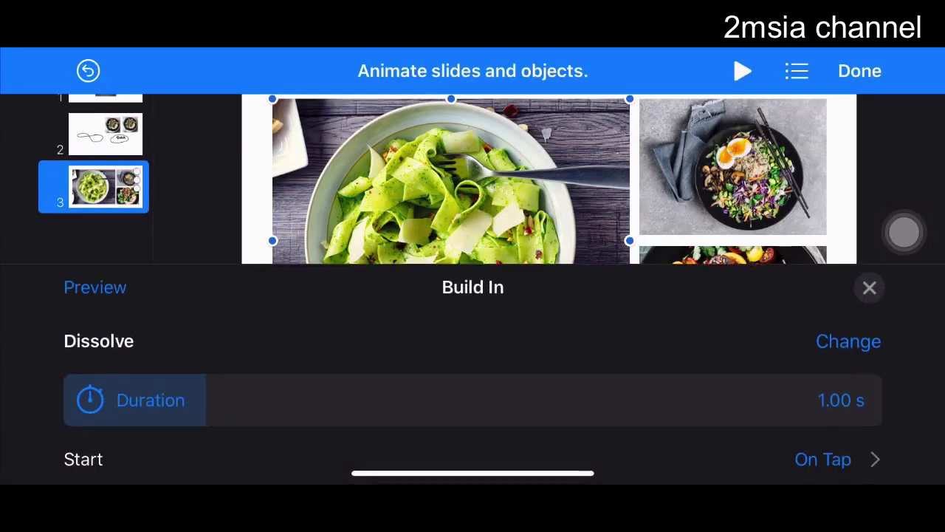
mouse_move(206, 399)
left_mouse_down()
mouse_move(512, 400)
mouse_move(208, 400)
mouse_move(267, 400)
left_mouse_up()
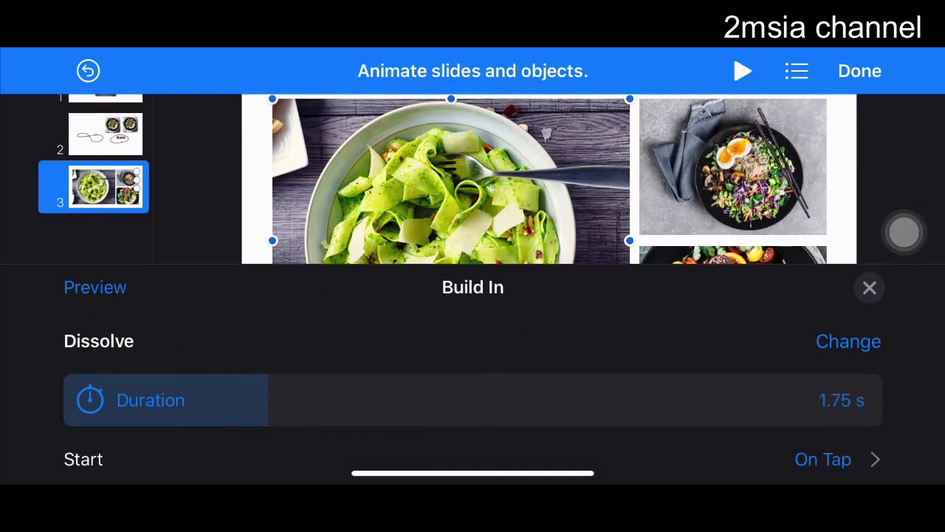
scroll(473, 399, "down", 2)
left_click(823, 377)
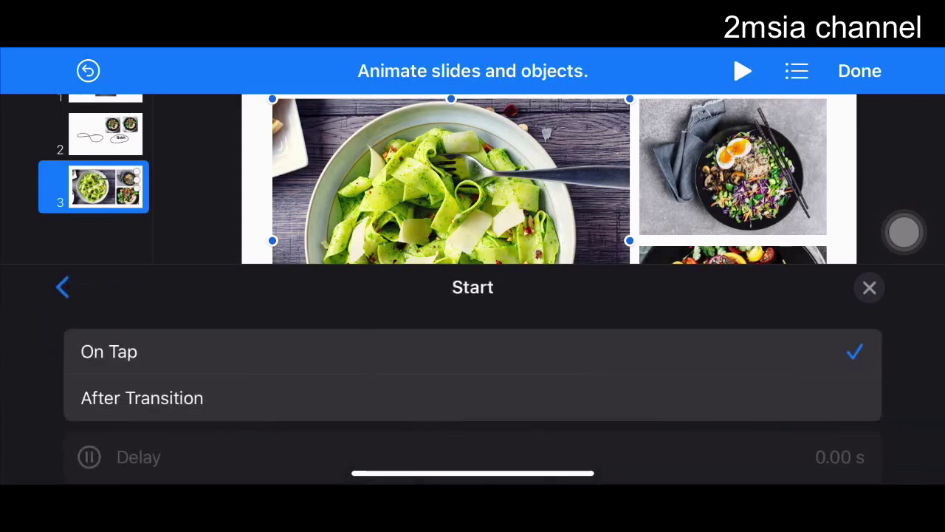
left_click(869, 287)
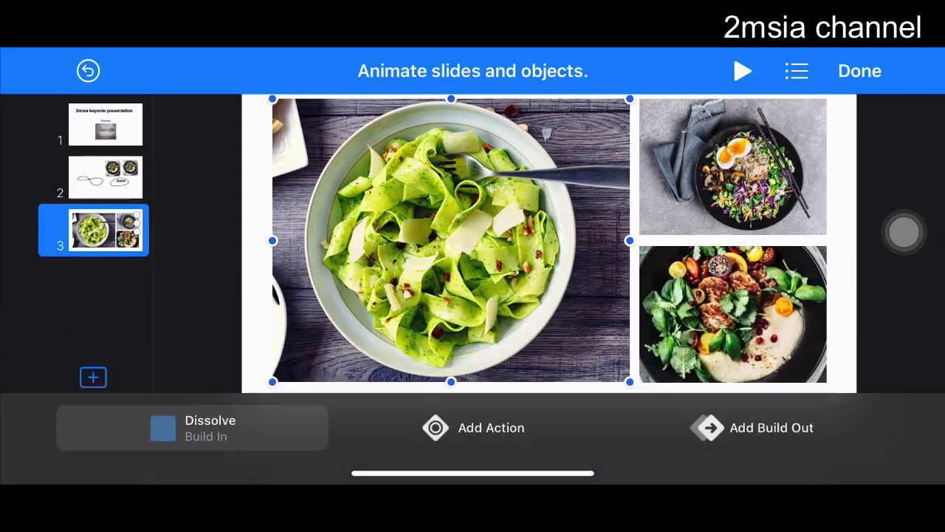
Step: Give the top-right salad photo a Fade and Move build-in
left_click(732, 166)
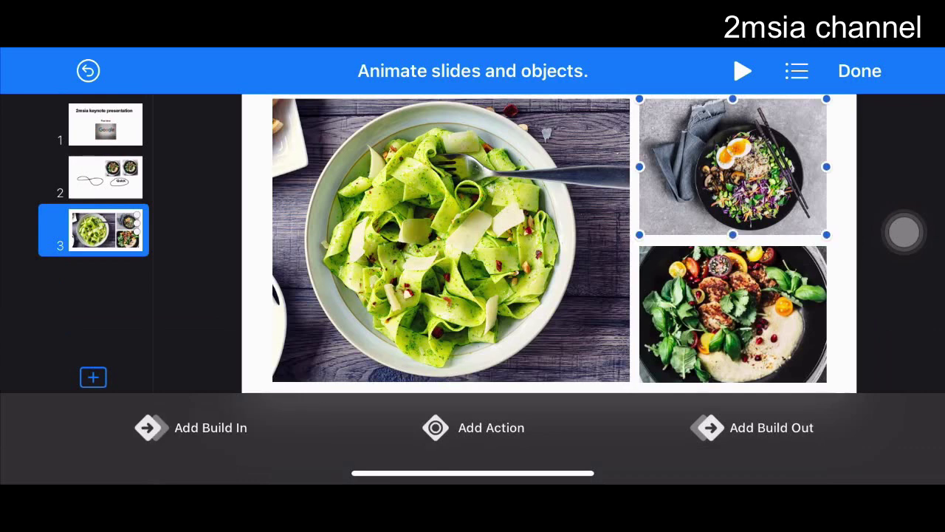
left_click(192, 427)
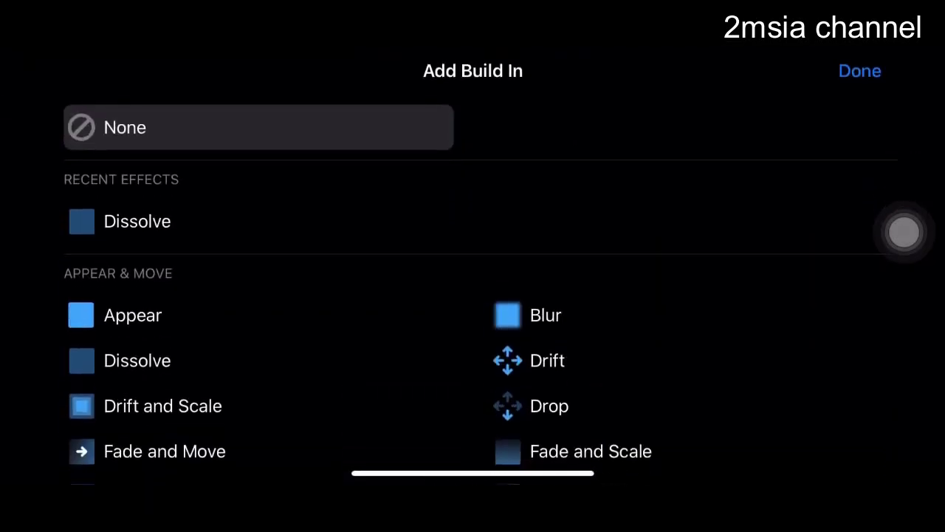
scroll(473, 295, "down", 2)
left_click(165, 371)
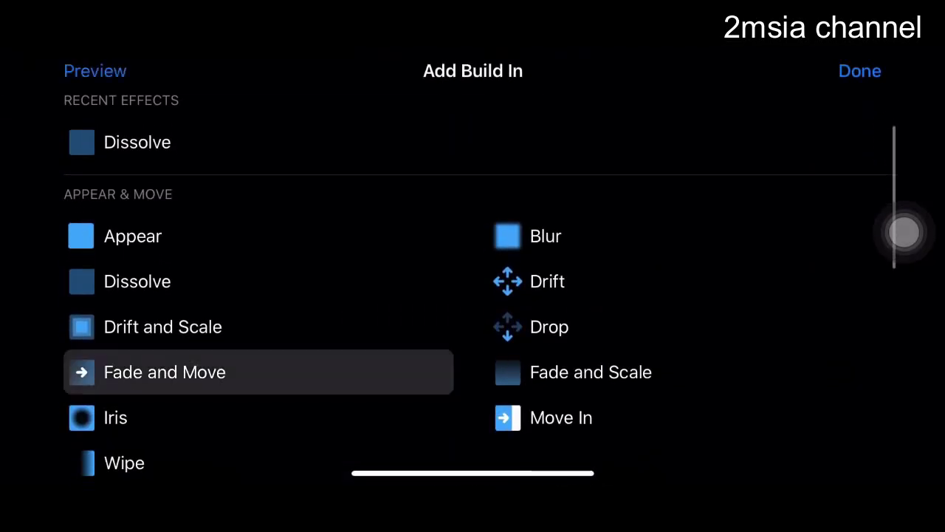
left_click(860, 70)
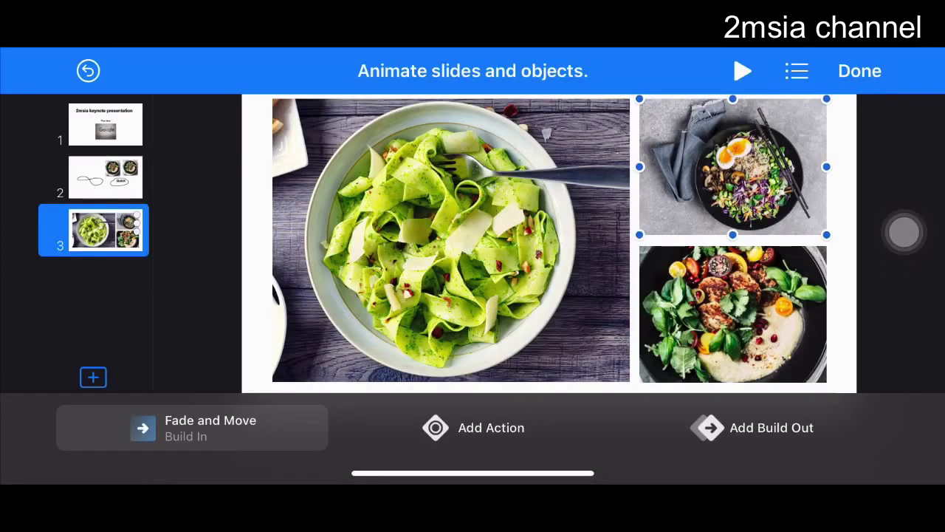
Step: Give the large pasta photo a Wipe build-out and leave Animate mode
left_click(451, 240)
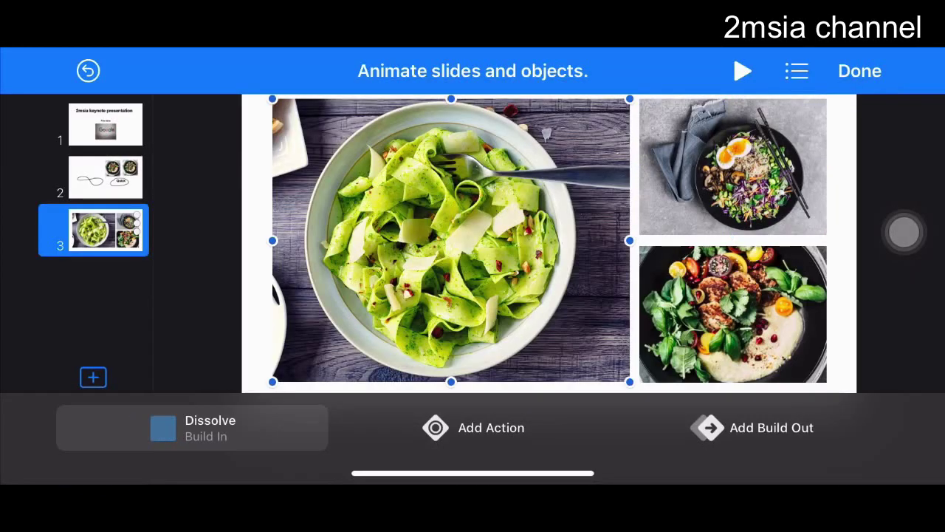
left_click(753, 428)
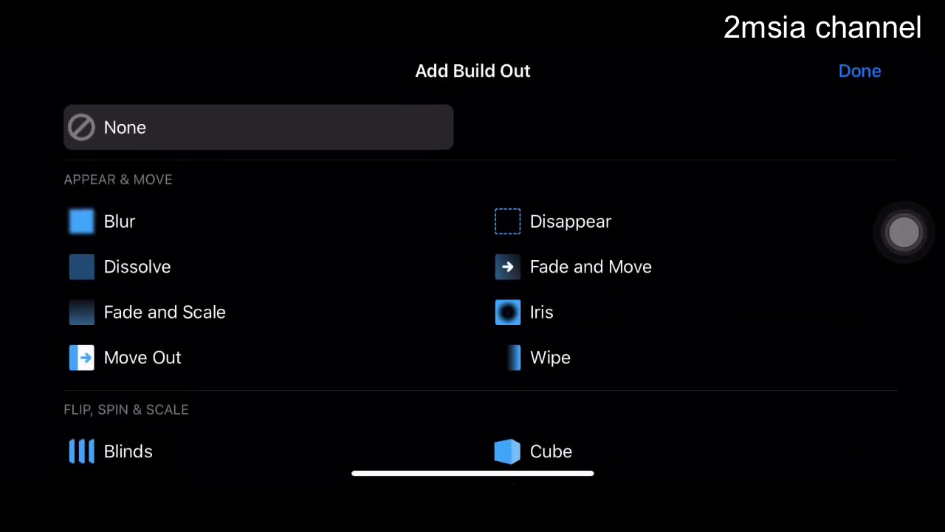
left_click(550, 356)
left_click(860, 70)
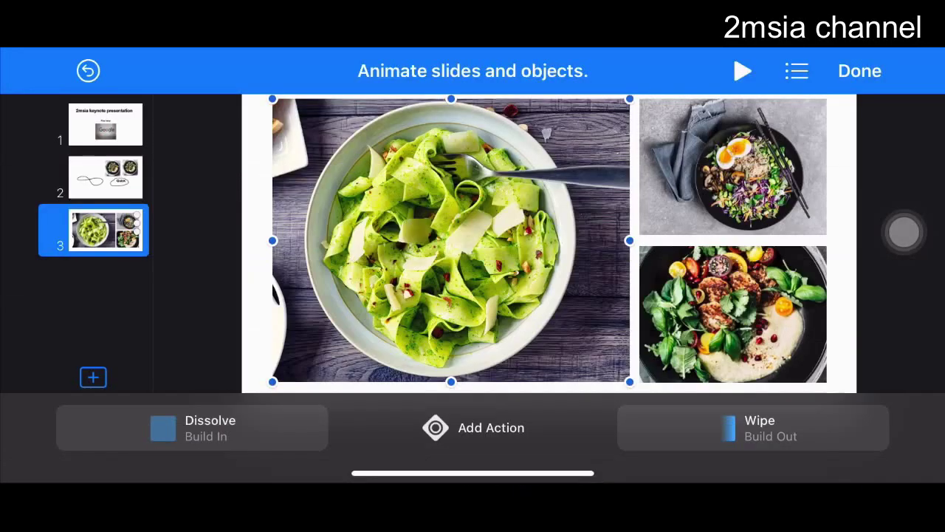
left_click(859, 69)
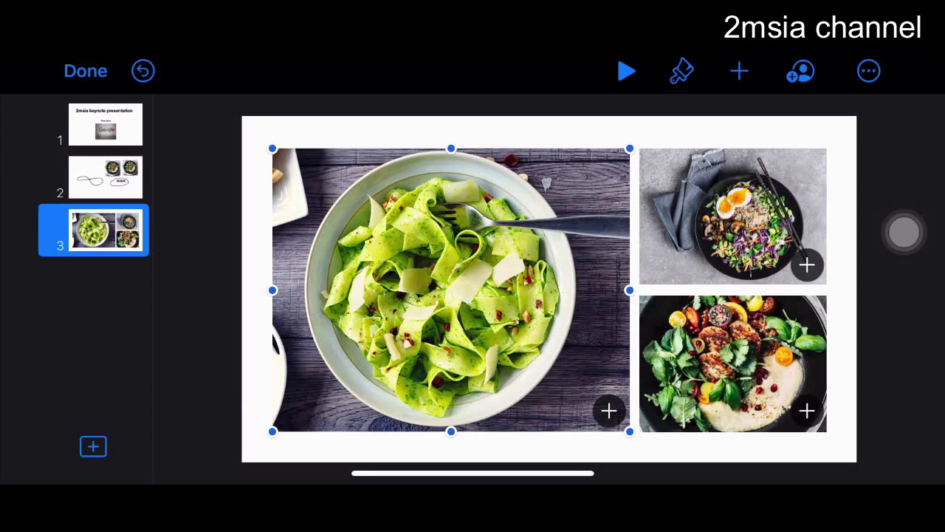
Step: Play slide 3 to preview its photo animations, then return to slide 1
left_click(626, 71)
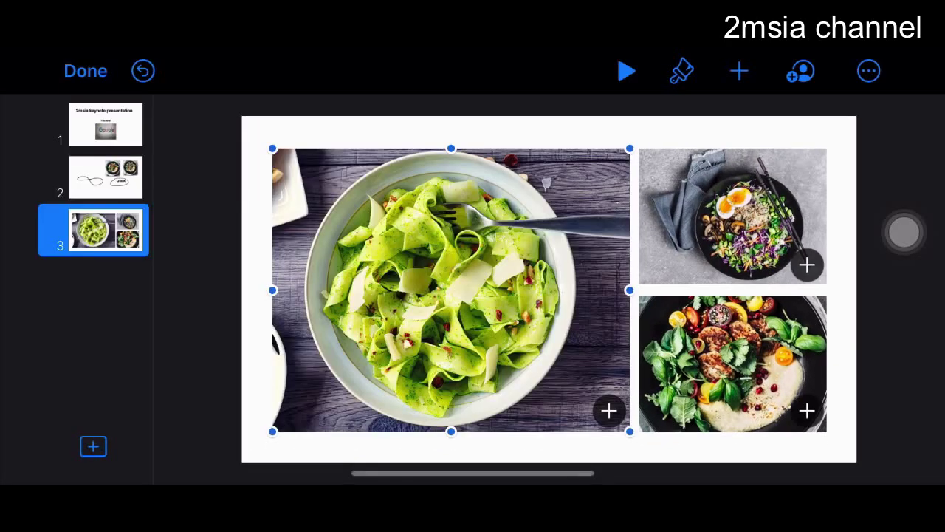
left_click(106, 124)
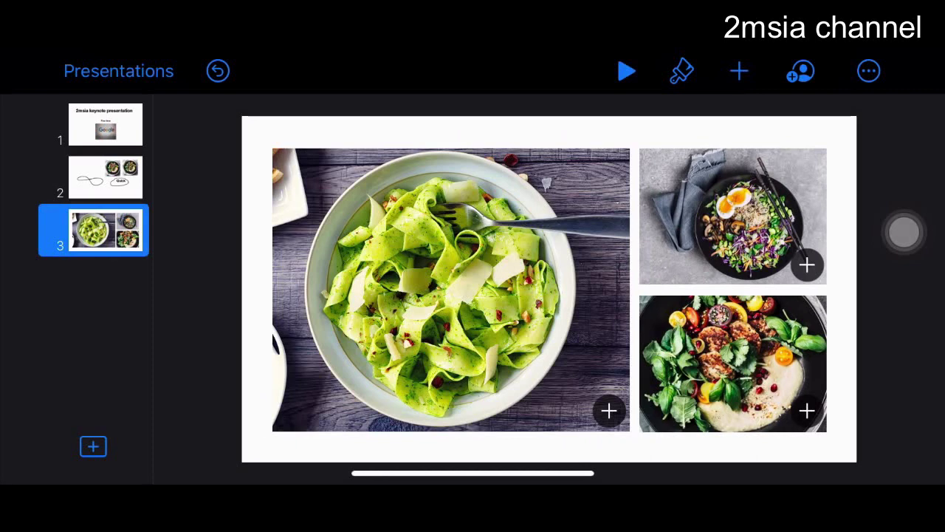
left_click(105, 124)
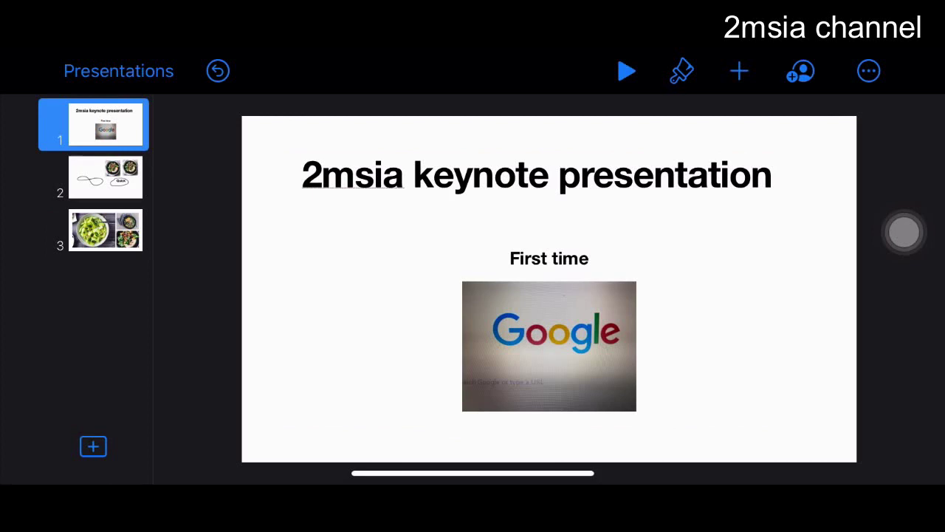
Step: Add a new Bullets slide after slide 3 and edit its placeholder text
left_click(106, 178)
left_click(105, 229)
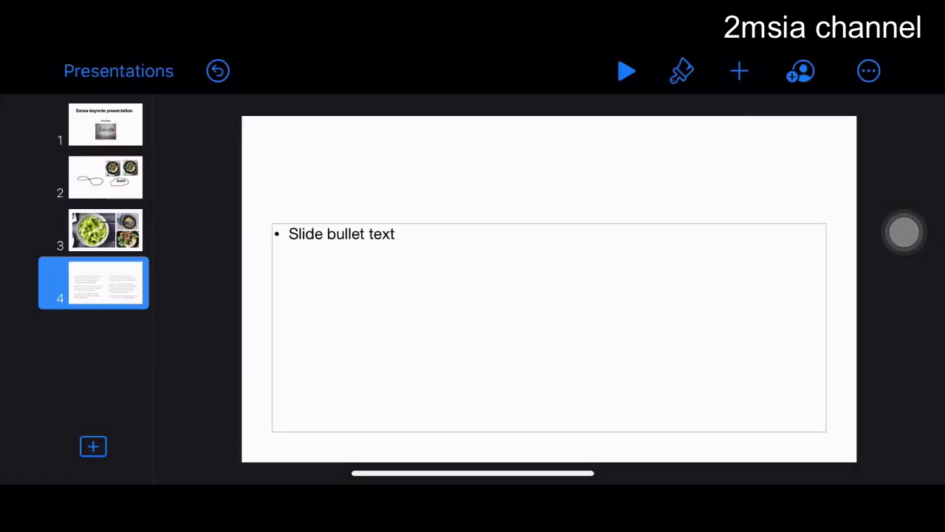
left_click(549, 327)
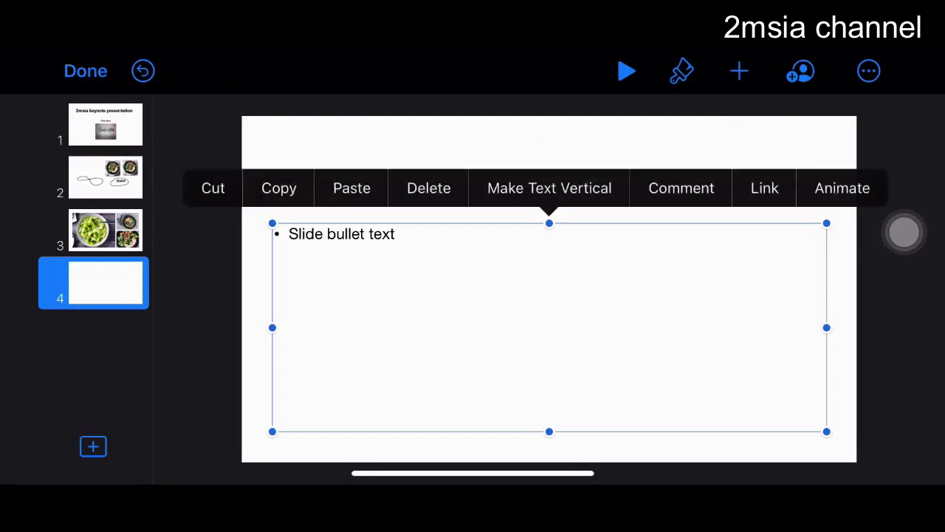
double_click(549, 327)
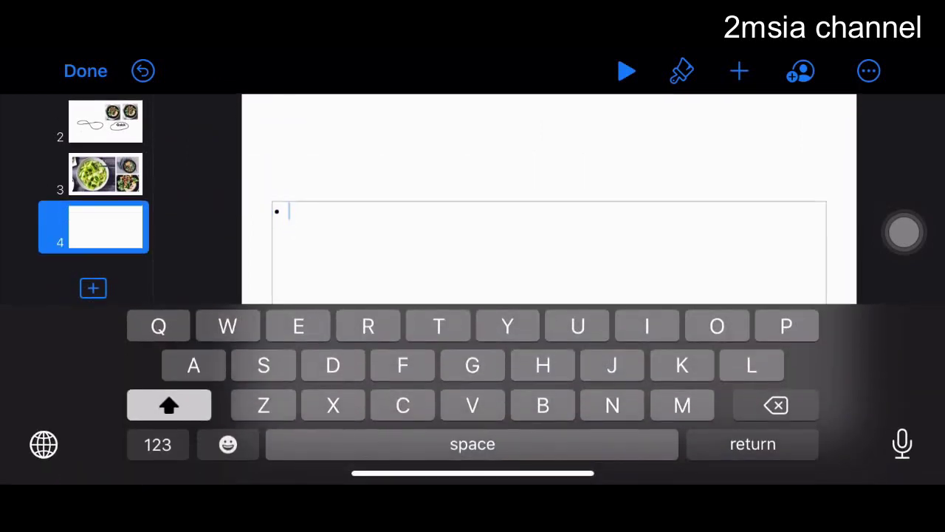
Step: Type the bullets 'Google is the best' and 'Made with iphone'
type("Gool")
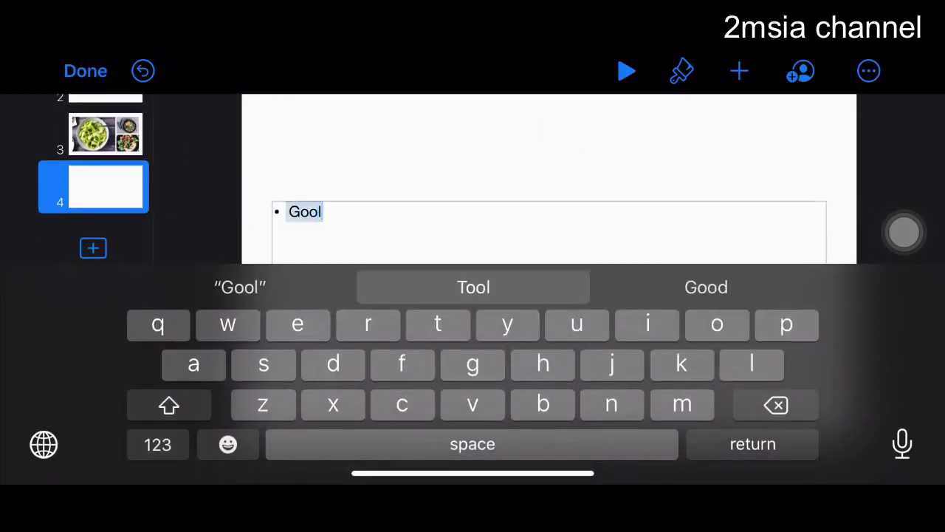
key("BackSpace")
type("g")
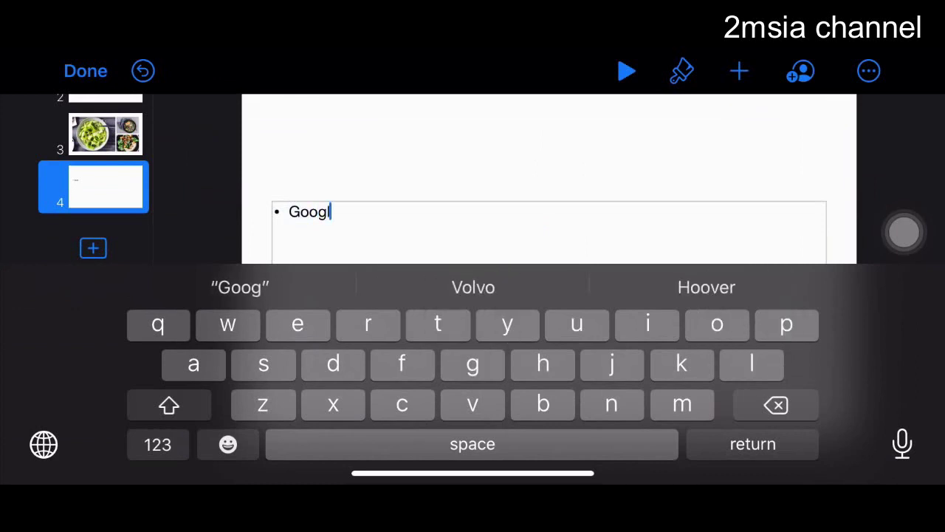
type("le is the")
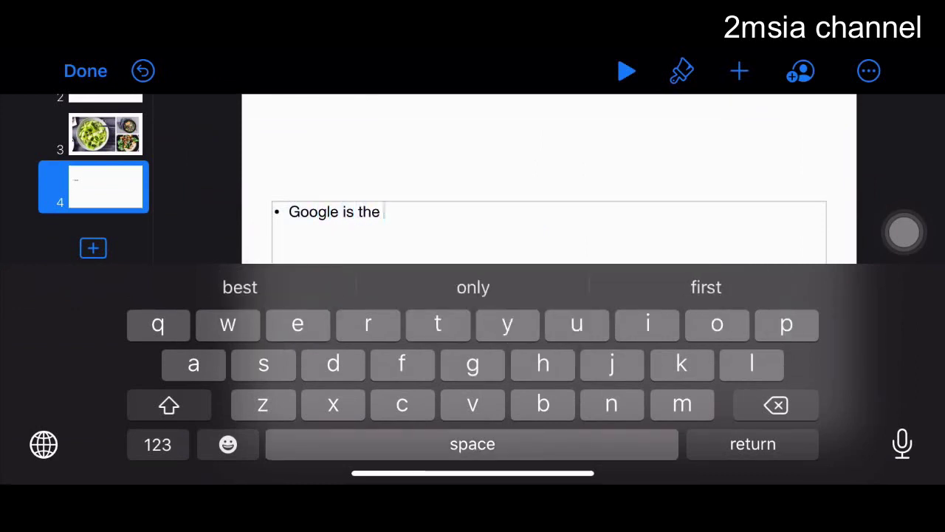
type("best")
key("Return")
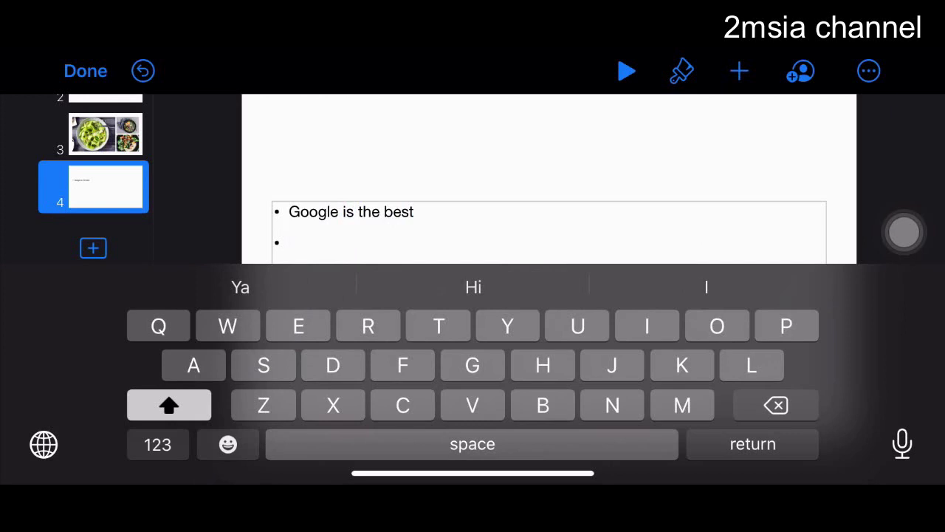
type("A")
key("BackSpace")
type("M")
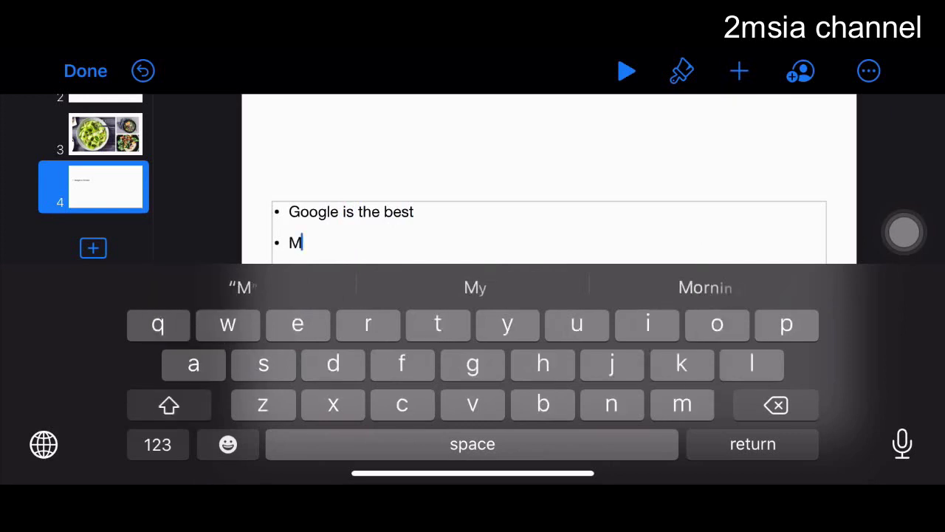
type("ade with ")
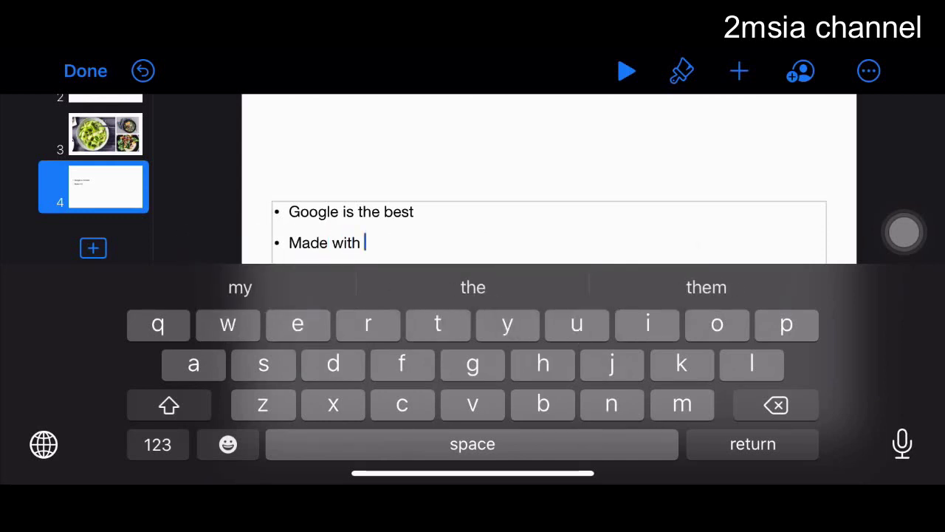
type("iphone")
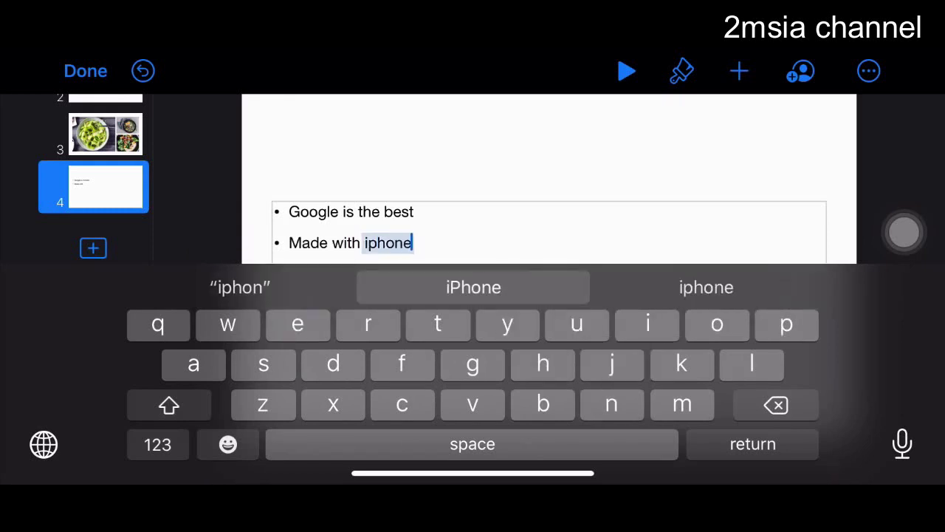
Step: Add bullets A, B and C and finish editing the list
key("Return")
type("A")
key("Return")
type("B")
key("Return")
type("C")
left_click(295, 249)
left_click(86, 71)
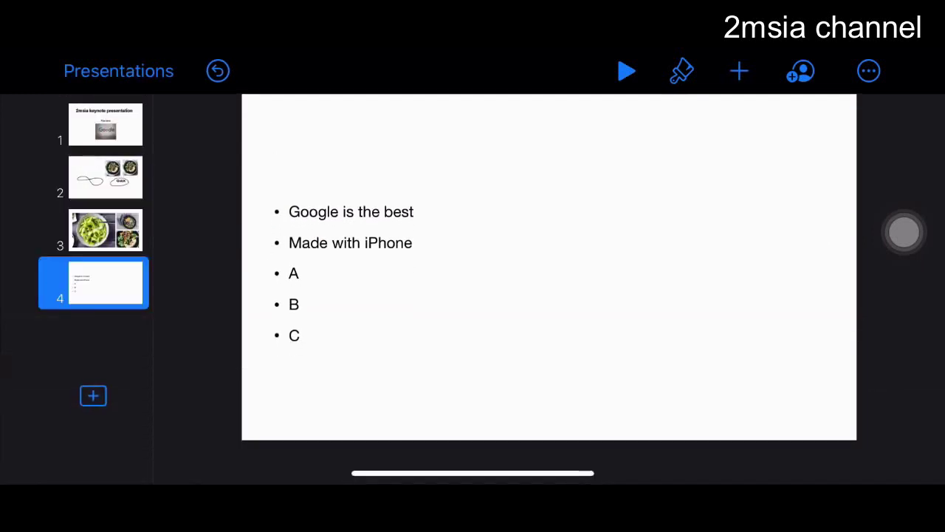
Step: Browse the insert chooser's charts and tables, ending on the basic shapes
left_click(350, 274)
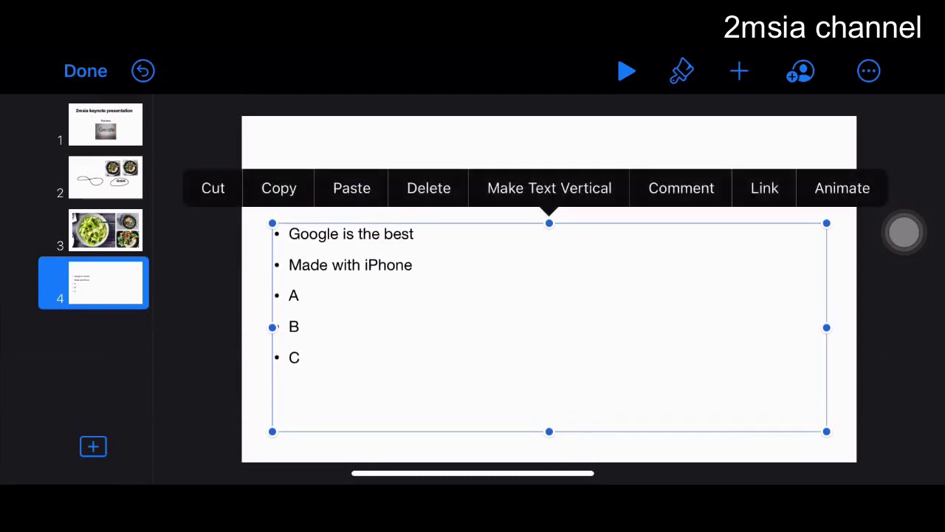
left_click(86, 71)
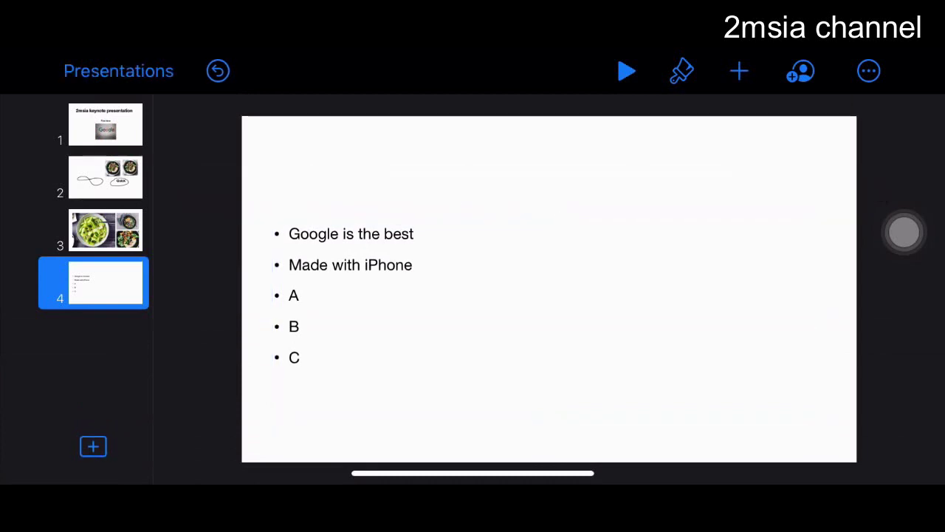
left_click(739, 71)
left_click(506, 71)
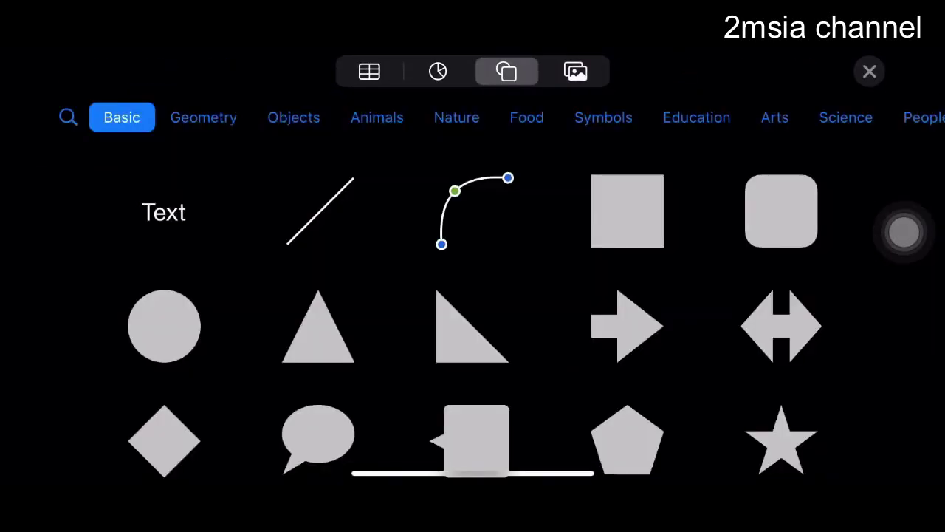
left_click(437, 71)
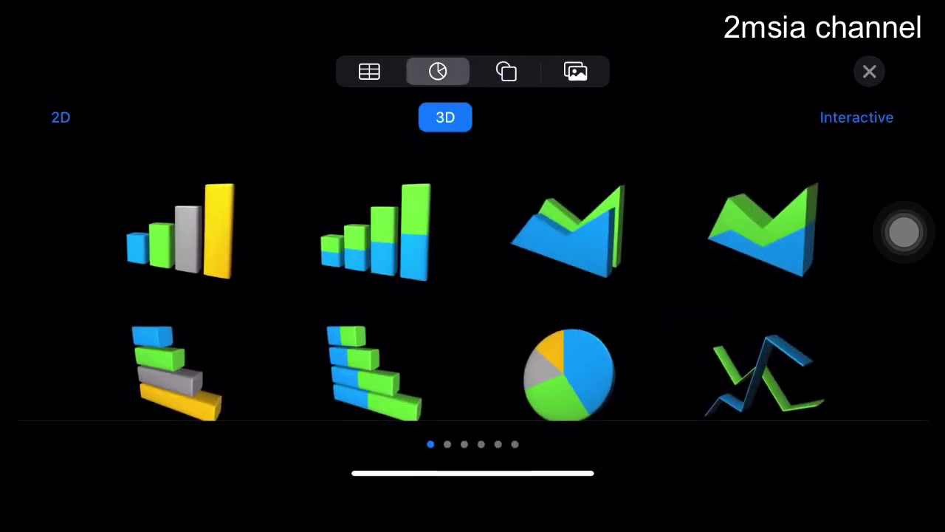
scroll(473, 301, "right", 5)
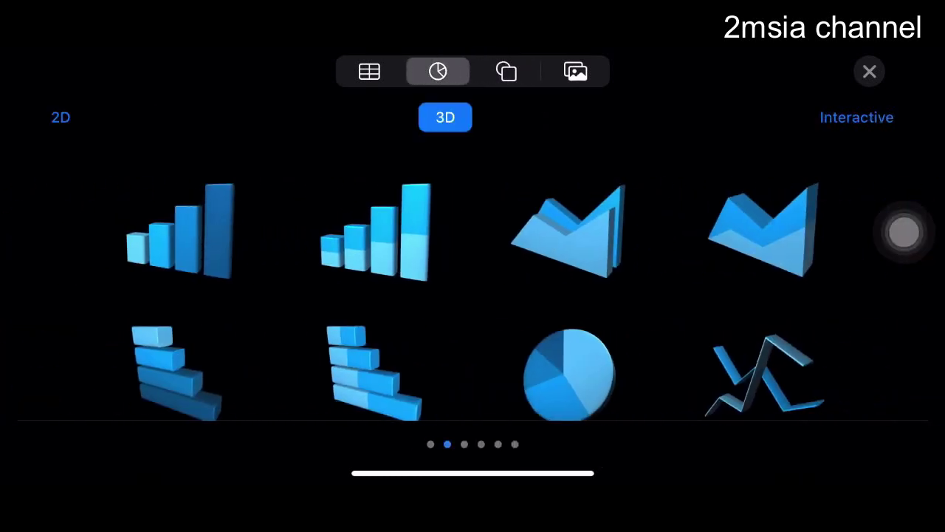
left_click(369, 71)
scroll(472, 259, "right", 5)
scroll(473, 259, "right", 5)
left_click(506, 71)
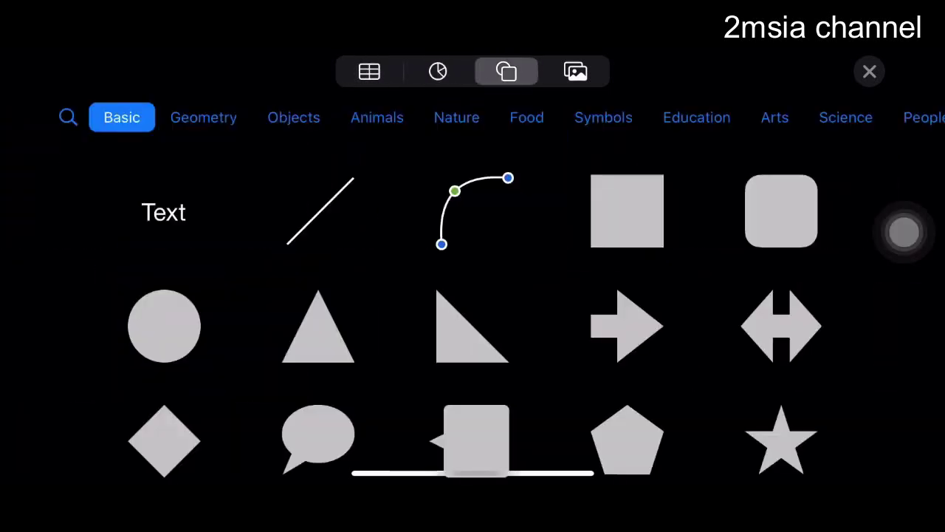
Step: Insert a text box at the slide top reading 'List bullet'
left_click(163, 212)
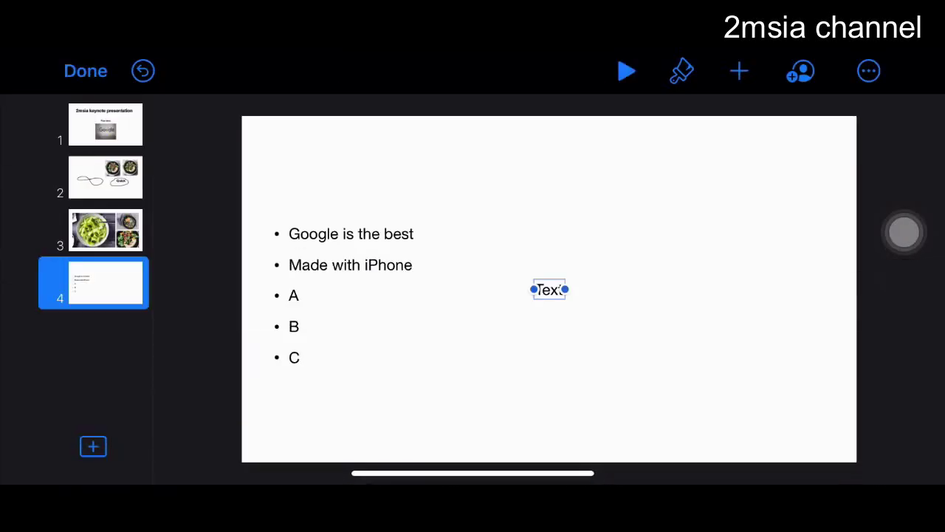
mouse_move(549, 289)
left_mouse_down()
mouse_move(528, 220)
mouse_move(394, 162)
mouse_move(742, 162)
left_mouse_up()
double_click(395, 162)
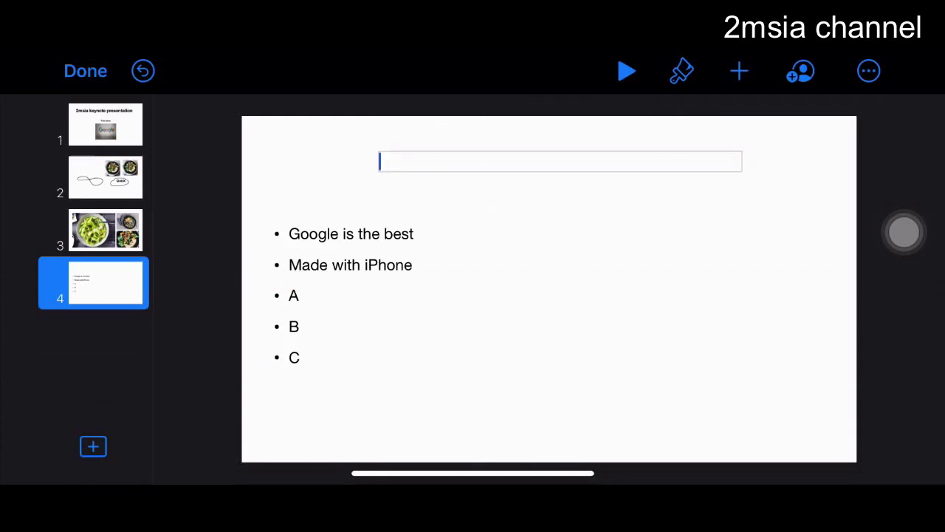
type("Li")
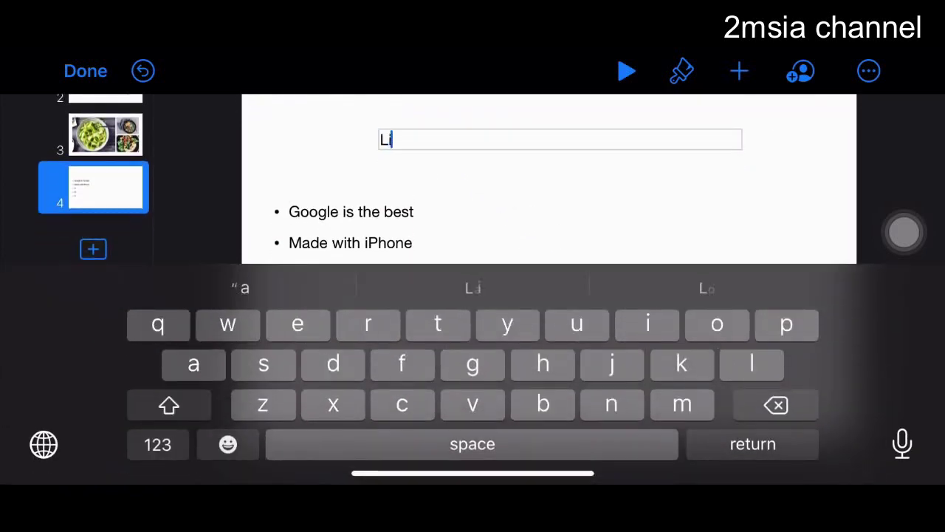
type("st b")
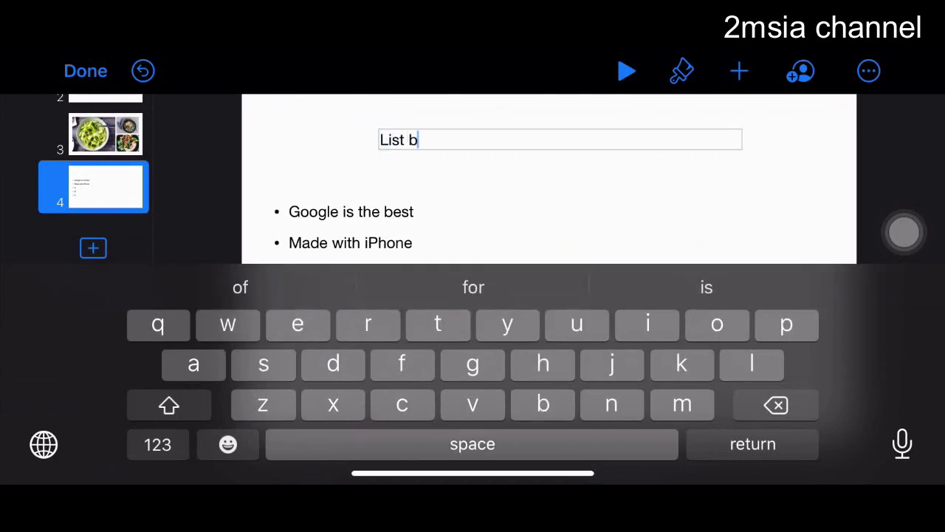
type("ullet")
left_click(517, 229)
left_click(414, 137)
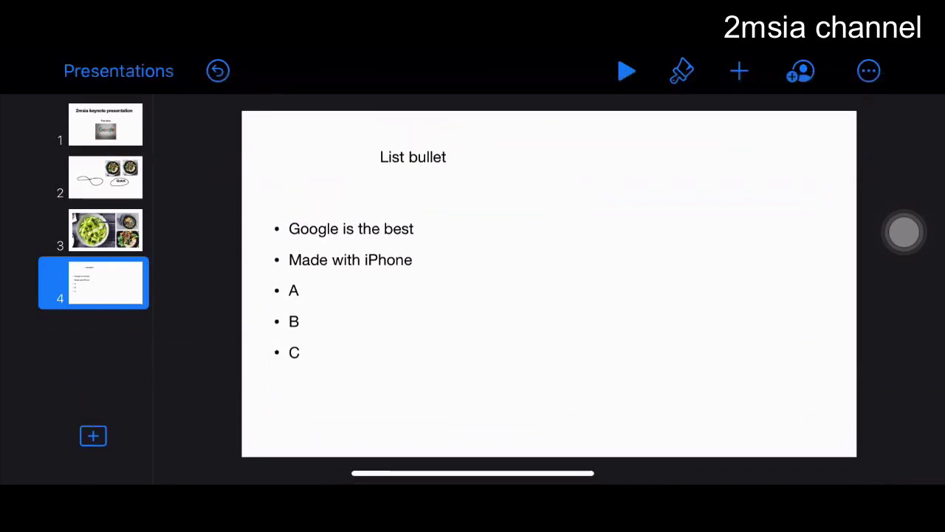
Step: Apply the Title paragraph style to the 'List bullet' heading
left_click(414, 162)
left_click(681, 71)
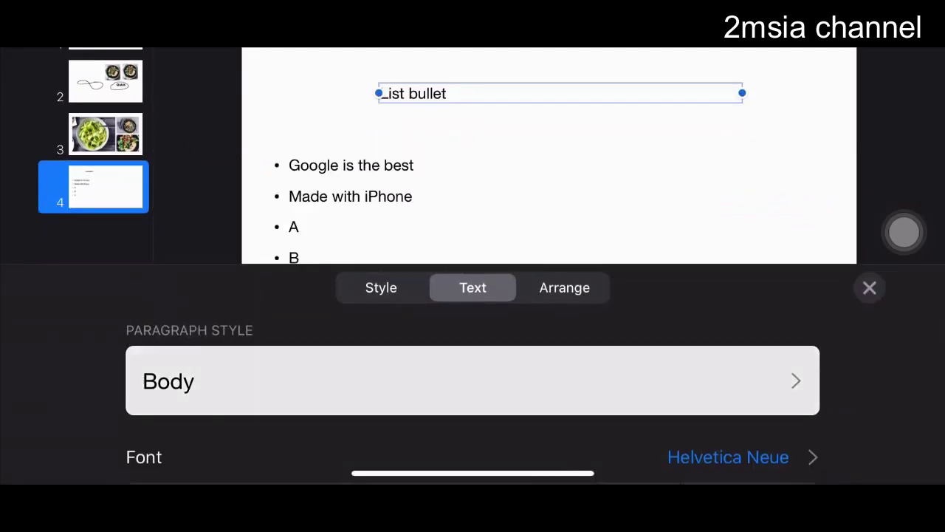
left_click(472, 380)
scroll(472, 398, "up", 5)
scroll(473, 399, "down", 5)
scroll(473, 398, "up", 5)
left_click(156, 345)
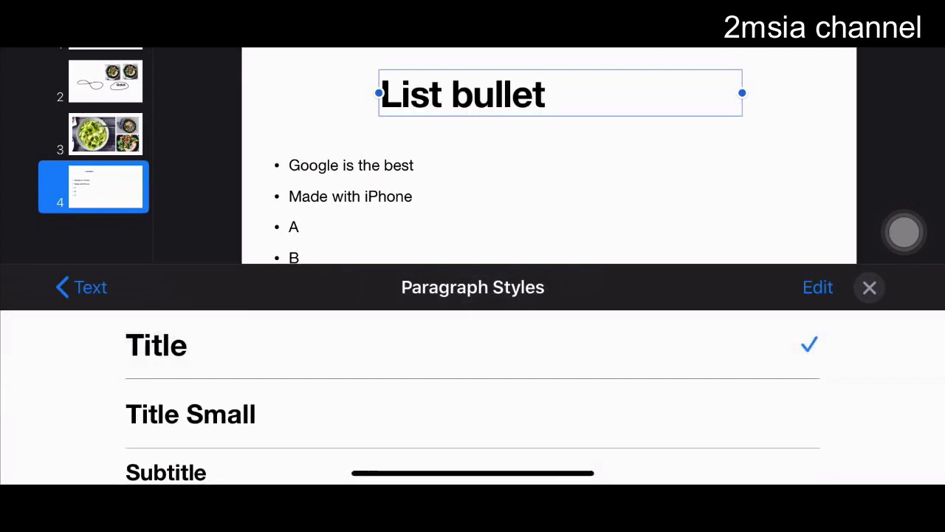
left_click(869, 288)
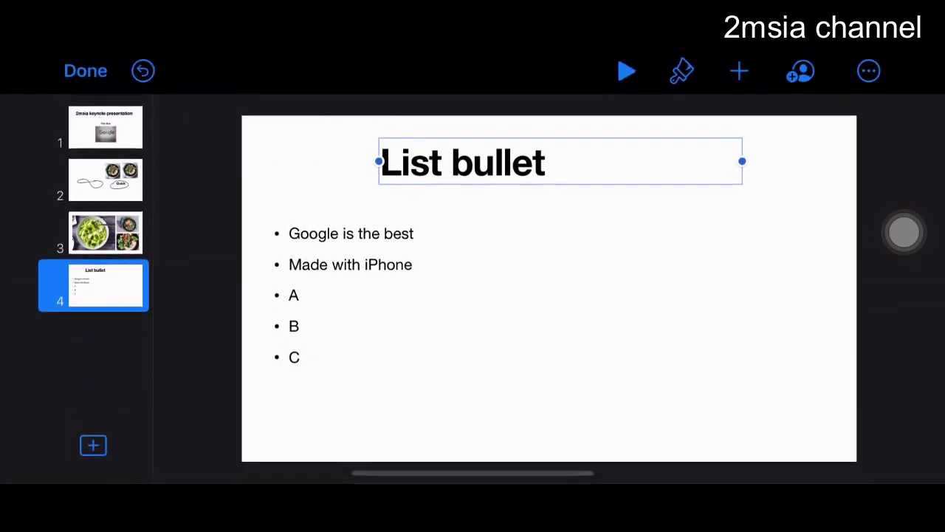
Step: Give the heading box a red fill after trying green, orange and pink
left_click(679, 69)
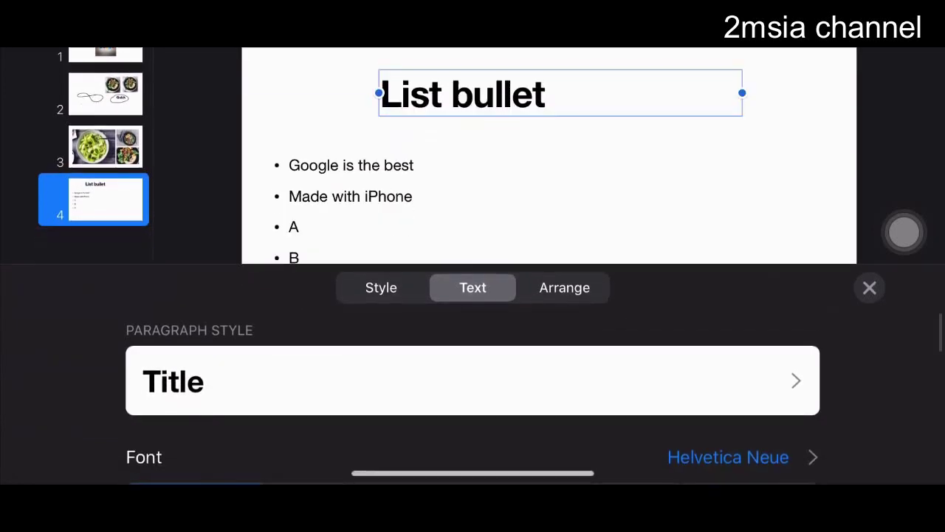
left_click(381, 288)
left_click(412, 359)
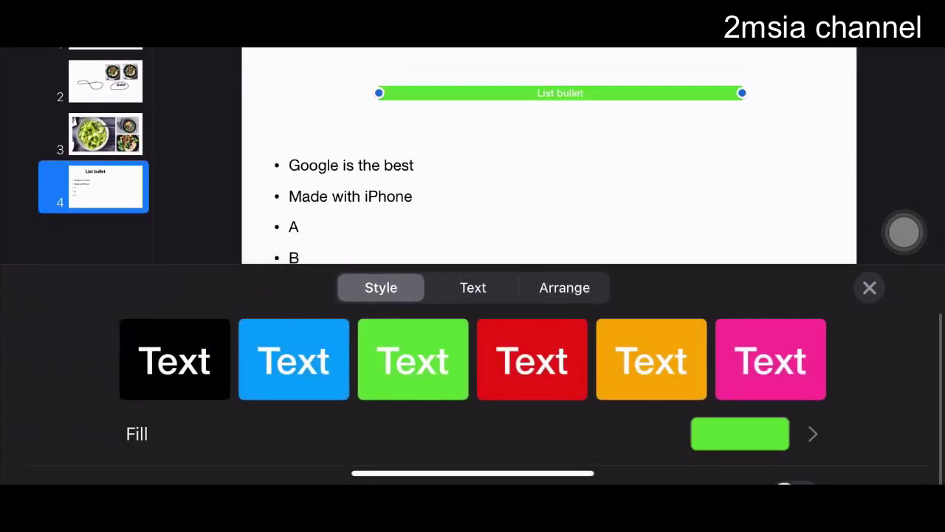
left_click(531, 359)
left_click(651, 359)
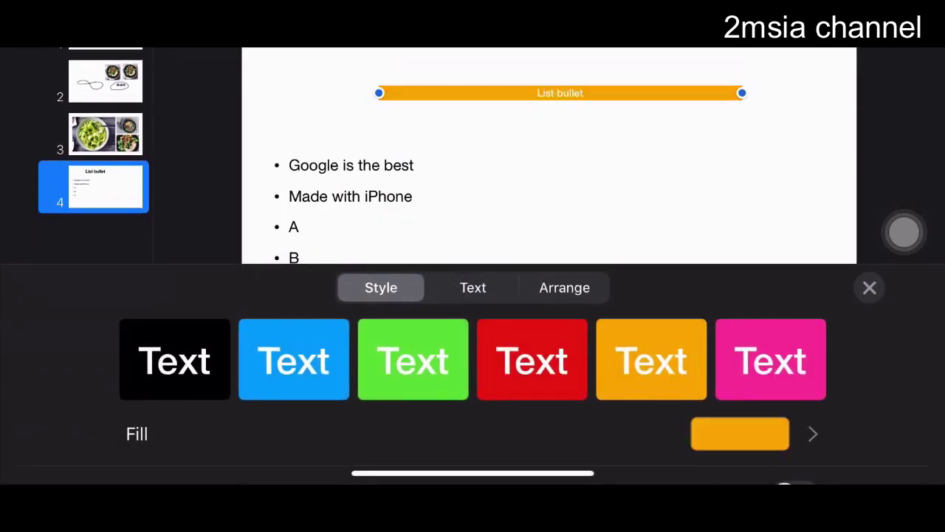
left_click(770, 359)
left_click(531, 358)
scroll(472, 384, "down", 3)
scroll(473, 383, "down", 1)
Step: Add a border to the heading box, trying dashed and brush-like styles
left_click(793, 359)
left_click(494, 405)
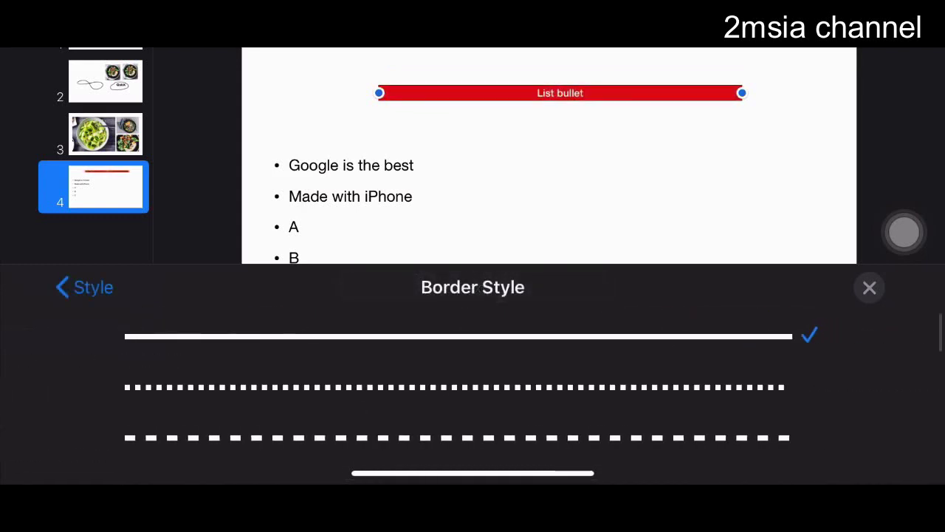
scroll(473, 384, "down", 1)
left_click(458, 433)
left_click(458, 381)
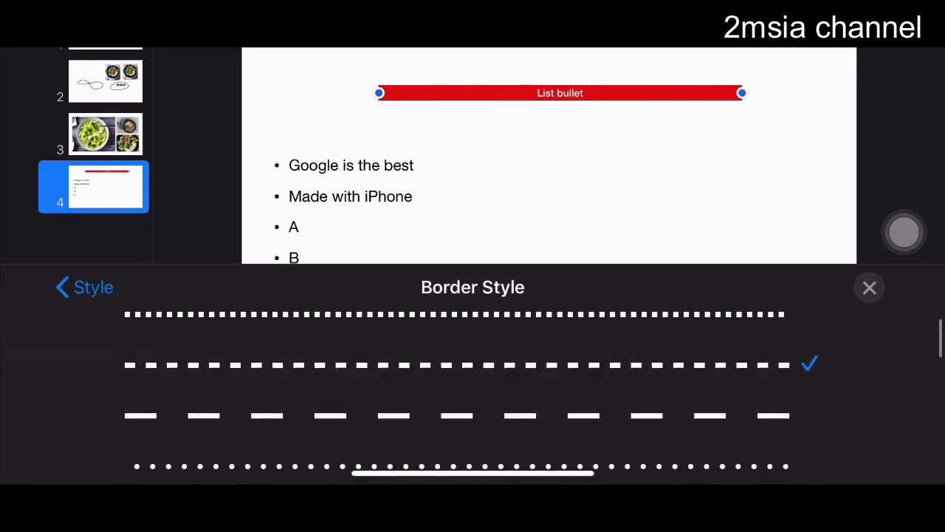
scroll(473, 384, "down", 2)
left_click(458, 341)
left_click(457, 392)
left_click_drag(472, 287, 472, 434)
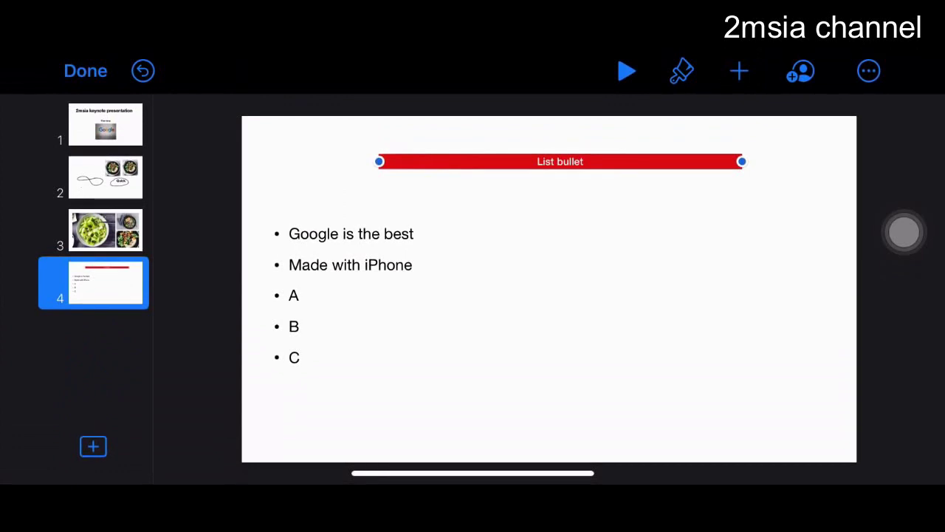
Step: Nudge the red heading slightly left and reapply the Title paragraph style
left_click_drag(559, 161, 532, 162)
left_click(532, 162)
left_click(682, 71)
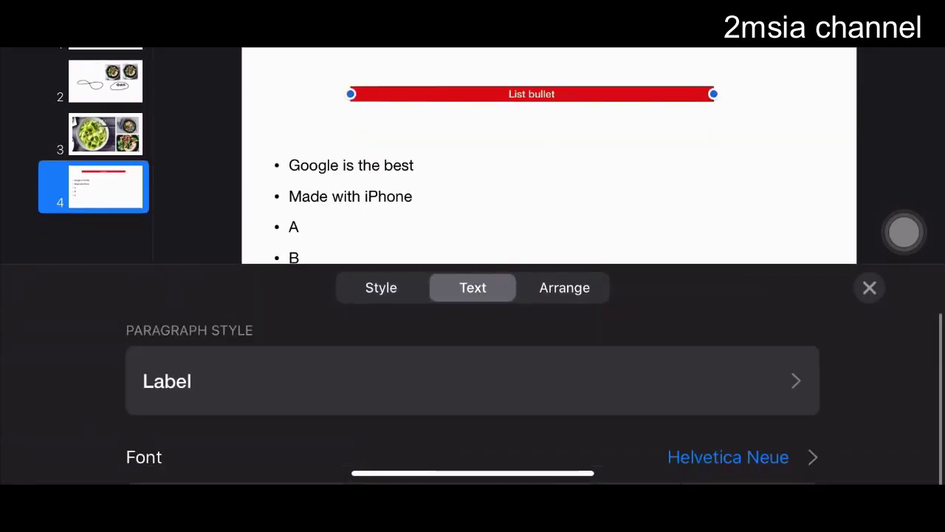
left_click(473, 380)
left_click(473, 345)
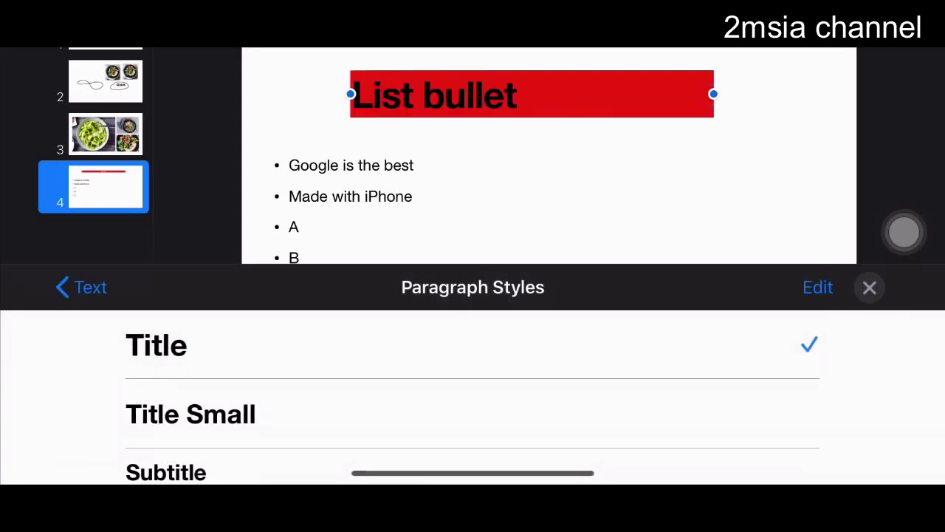
left_click(869, 287)
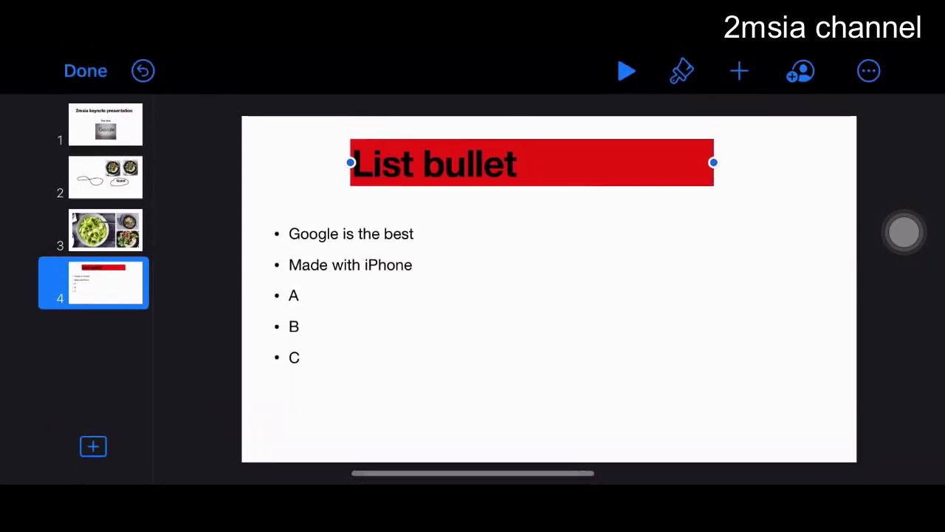
Step: Review the heading's arrange and text settings, then close formatting
left_click(532, 162)
left_click(681, 71)
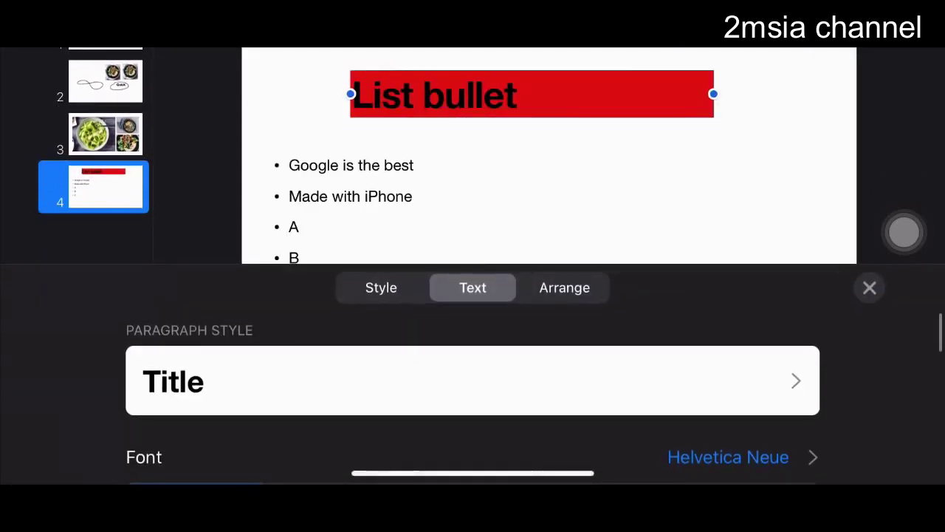
left_click(564, 287)
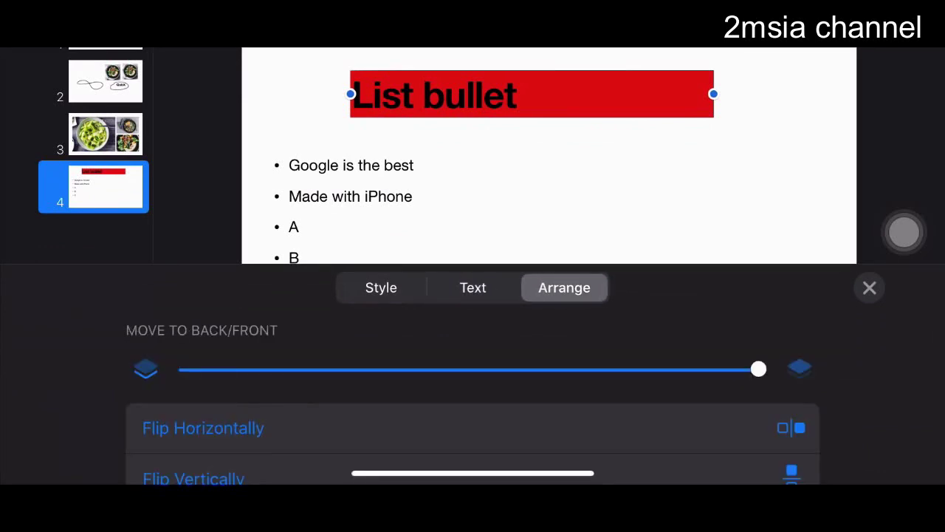
left_click_drag(473, 473, 472, 332)
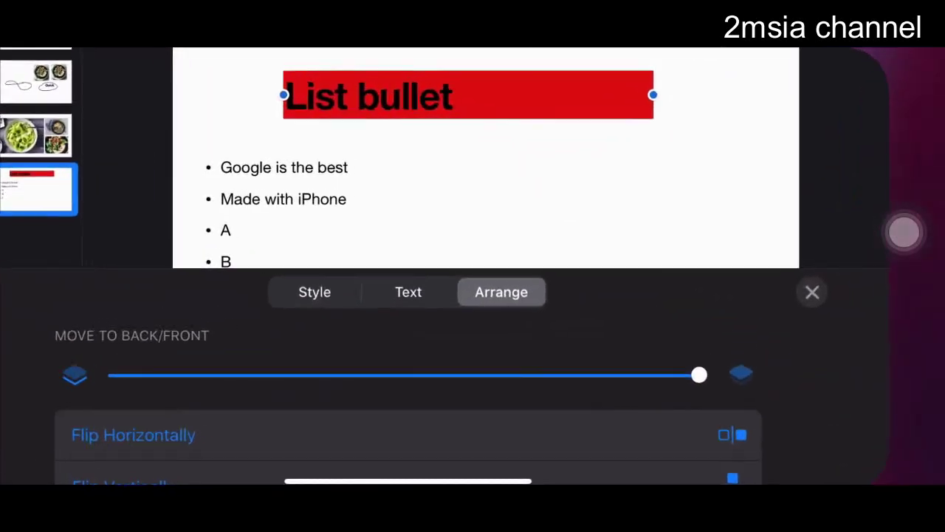
scroll(472, 406, "down", 3)
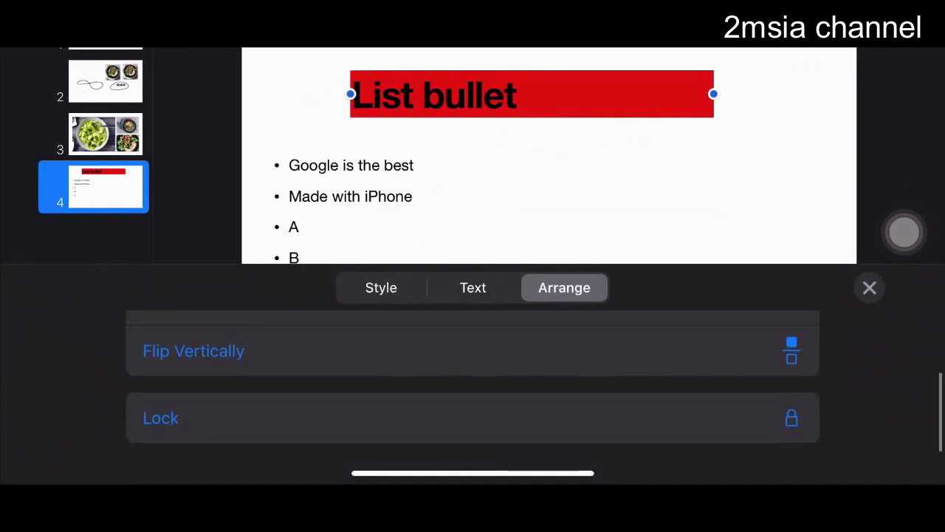
left_click(472, 287)
left_click(381, 287)
Step: Give the bullet list a Fade and Move build-in
left_click(414, 207)
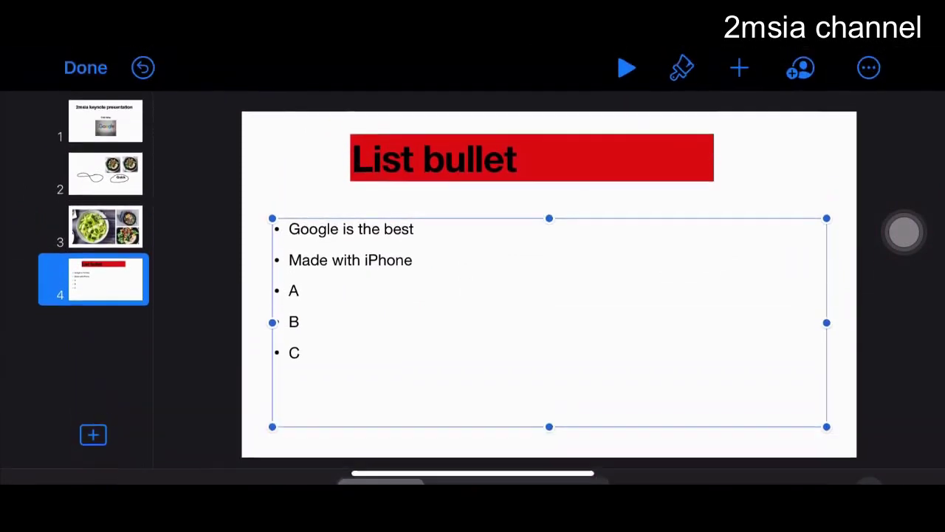
left_click(549, 327)
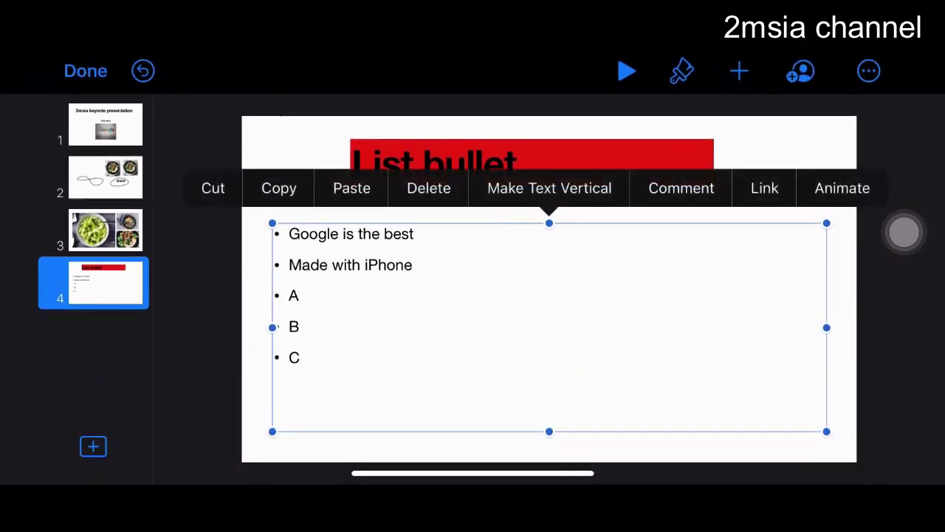
left_click(842, 188)
left_click(190, 427)
left_click(165, 220)
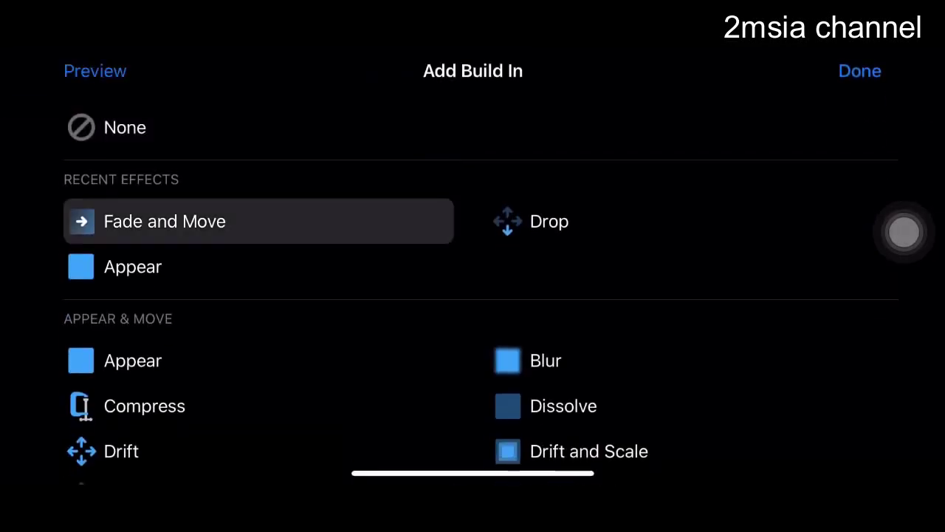
left_click(860, 70)
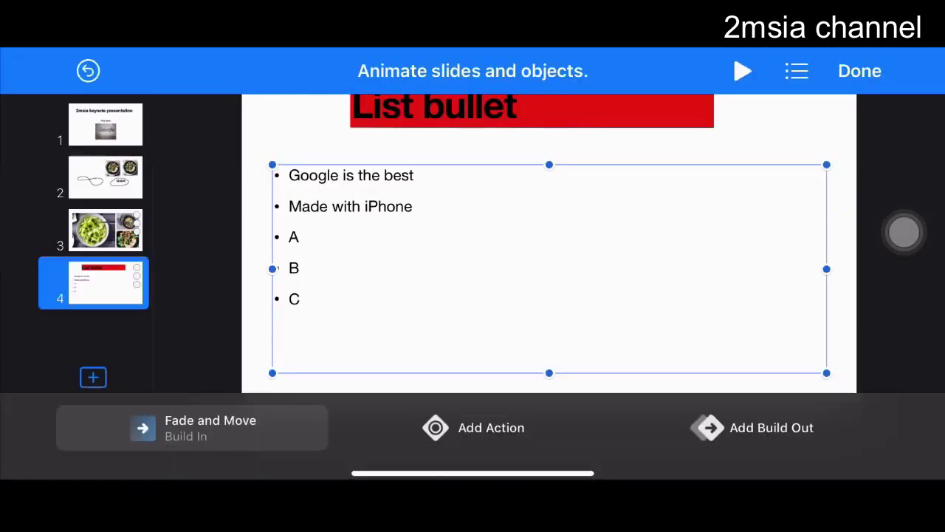
Step: Set the build to deliver one bullet at a time and leave Animate mode
left_click(190, 427)
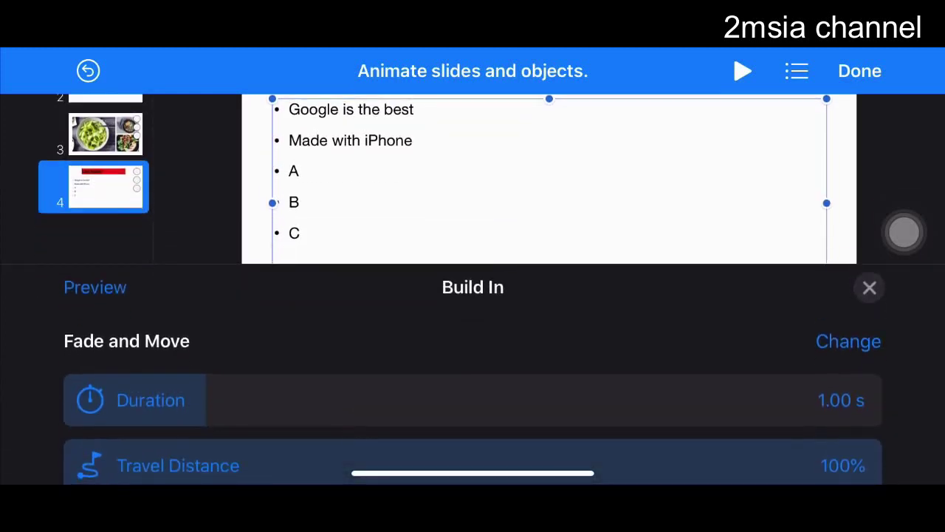
scroll(473, 399, "down", 2)
scroll(472, 398, "down", 3)
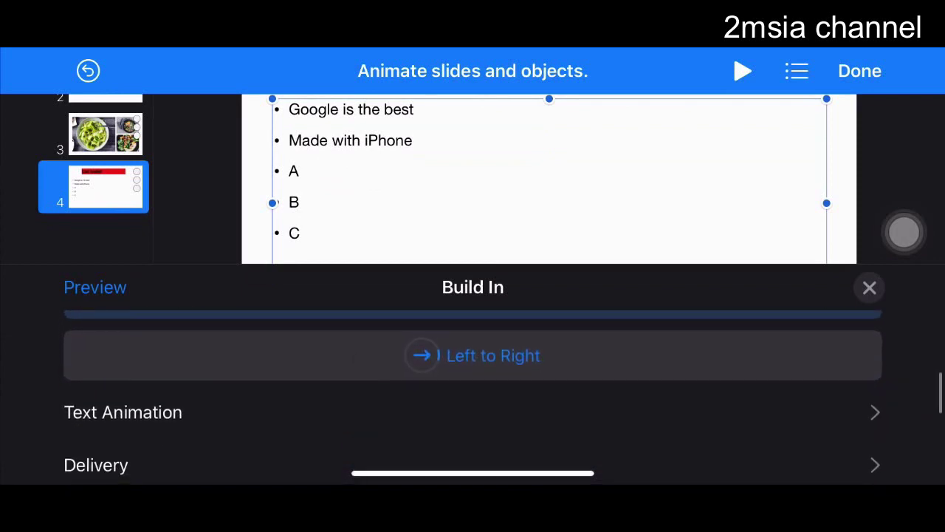
scroll(421, 355, "down", 2)
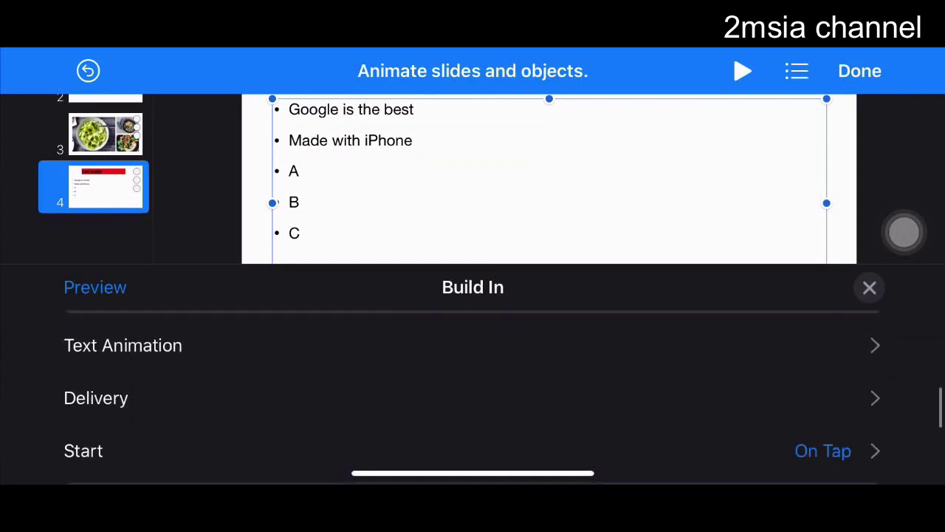
left_click(96, 398)
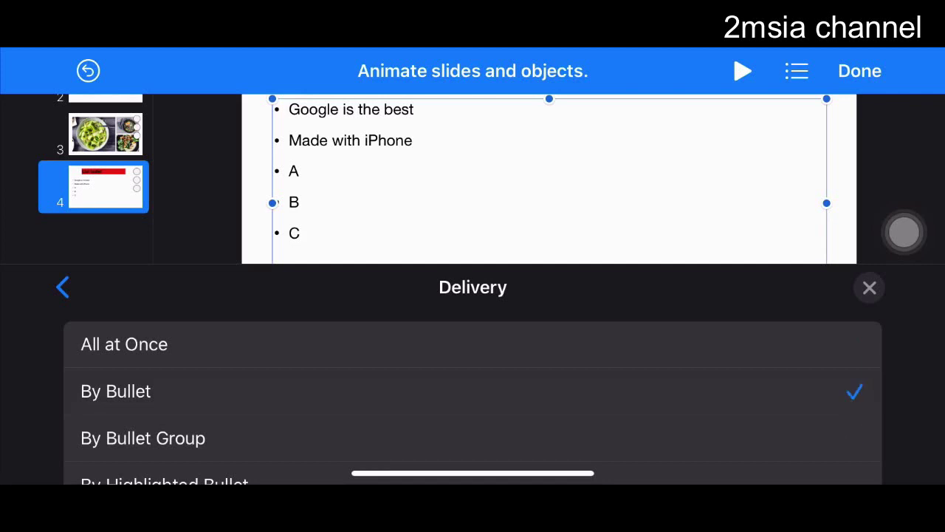
left_click(869, 287)
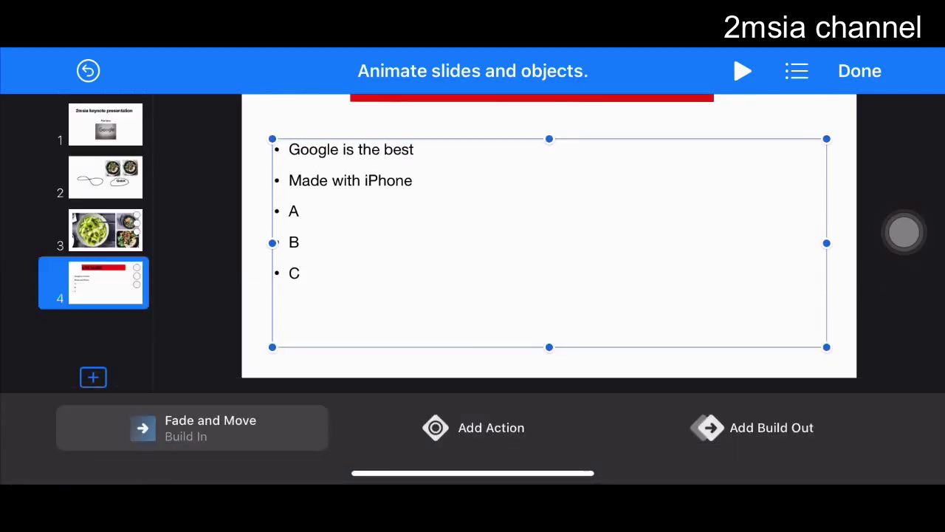
left_click(859, 70)
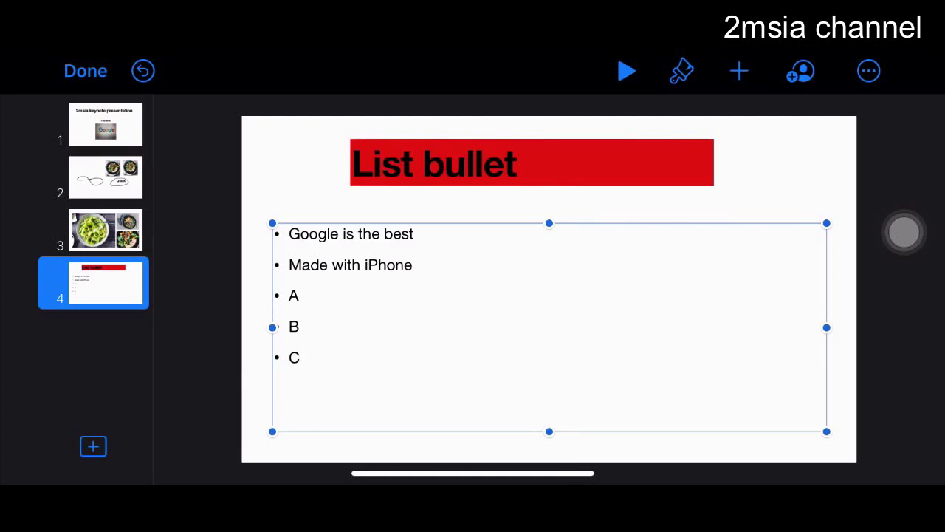
left_click(626, 70)
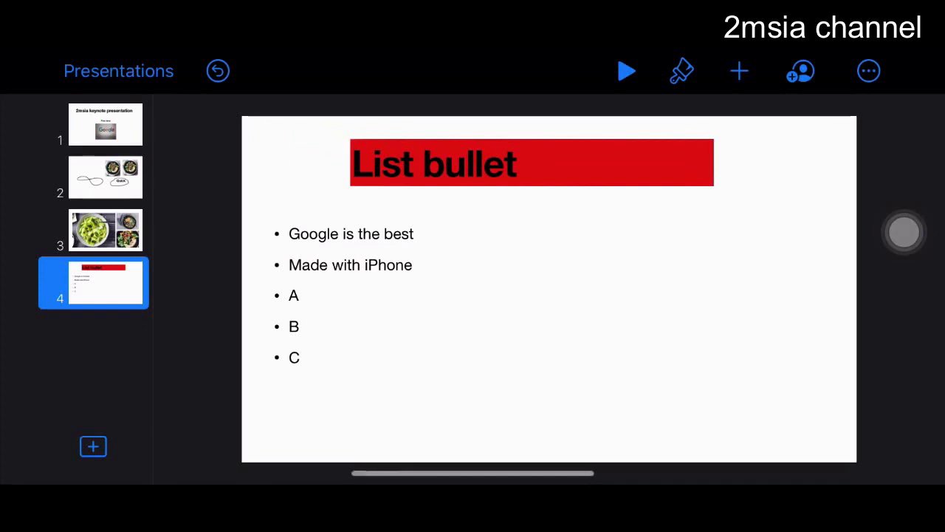
left_click(868, 71)
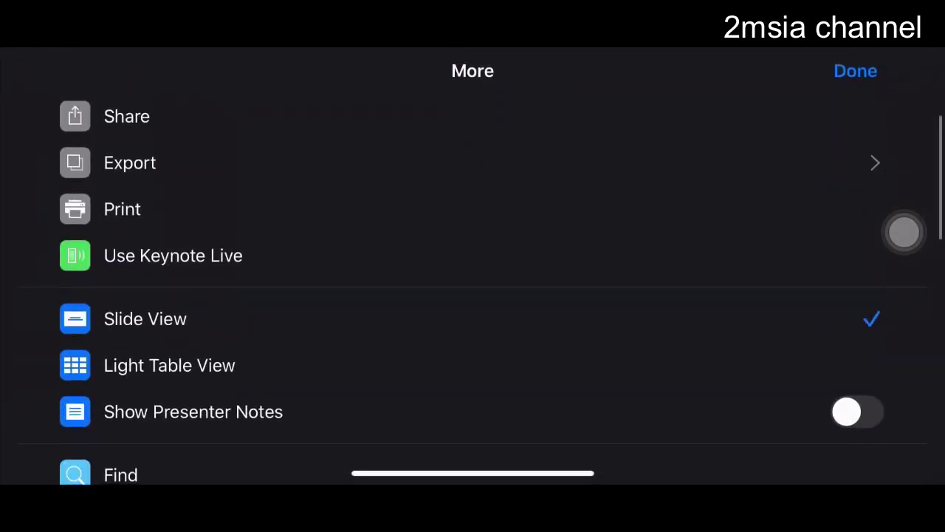
scroll(473, 288, "down", 1)
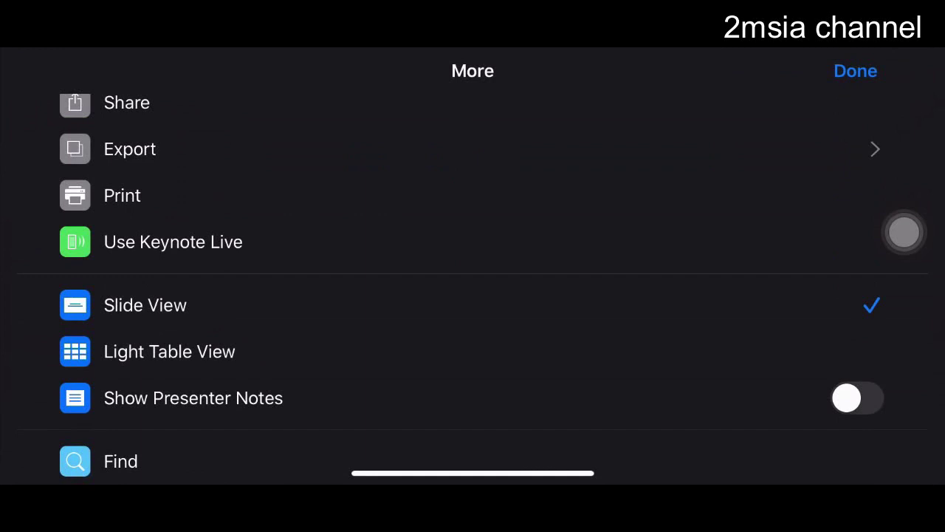
scroll(904, 232, "down", 2)
scroll(904, 232, "down", 3)
scroll(904, 233, "down", 3)
scroll(904, 233, "down", 3)
scroll(904, 233, "down", 2)
scroll(903, 232, "down", 3)
scroll(903, 232, "up", 10)
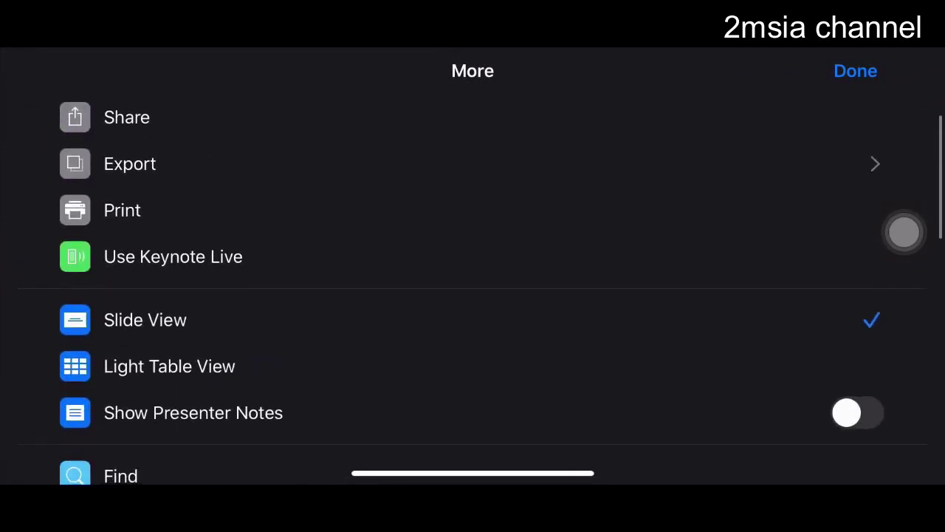
left_click(855, 71)
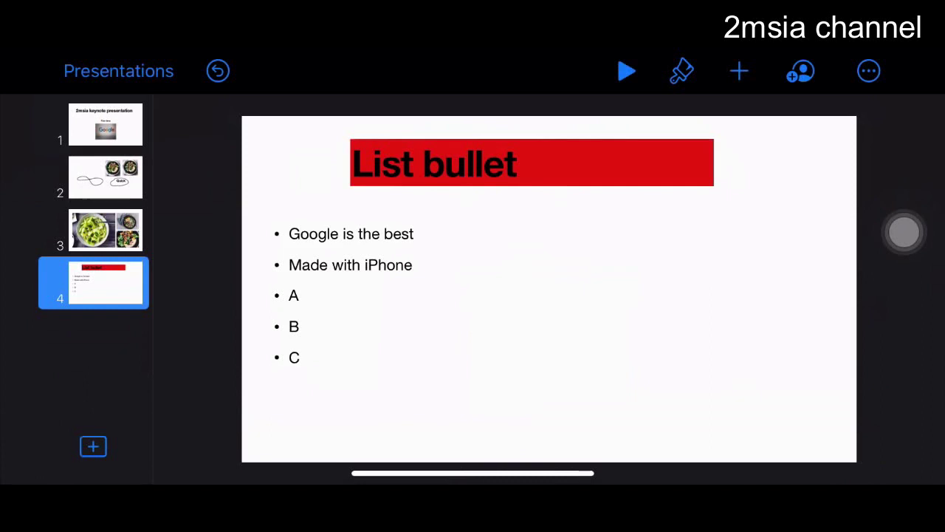
Step: Browse the Add a Slide layouts and cancel without adding a slide
left_click(93, 446)
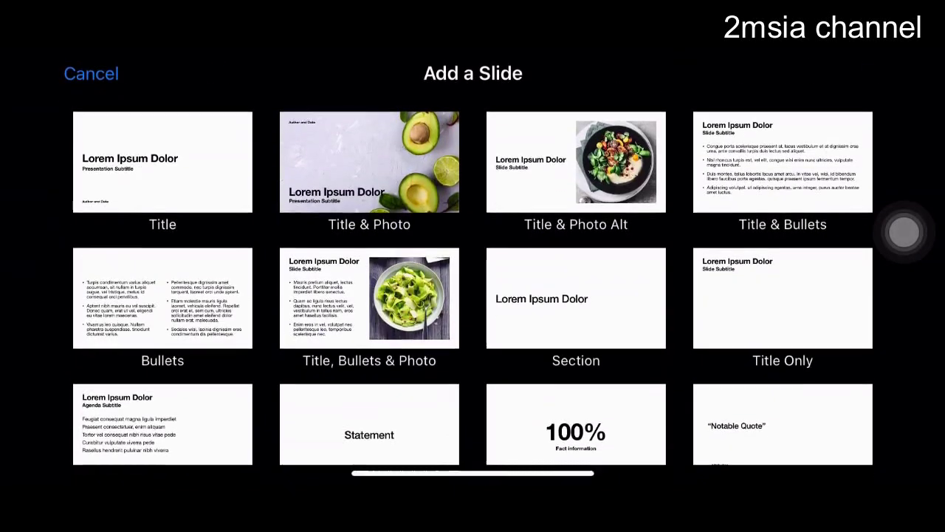
scroll(472, 295, "down", 4)
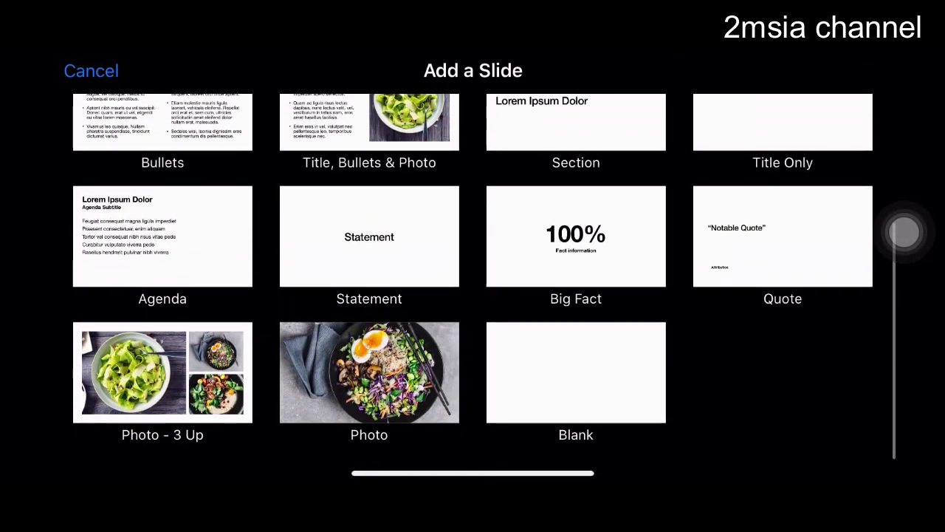
scroll(576, 347, "up", 5)
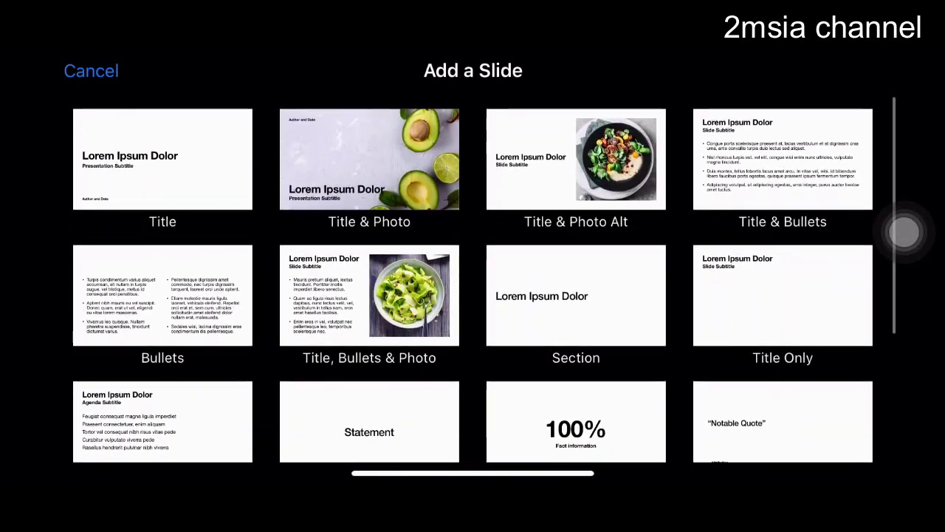
scroll(904, 231, "down", 4)
scroll(904, 231, "up", 5)
left_click(91, 70)
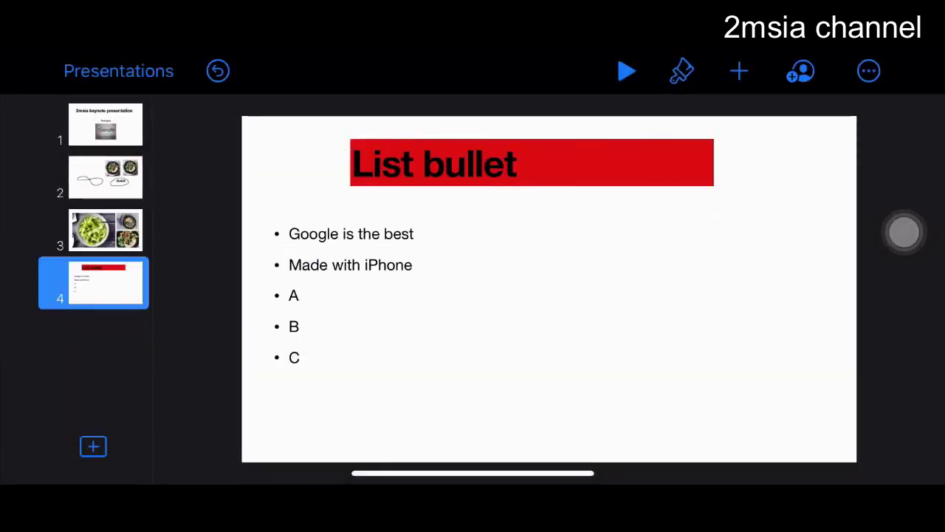
Step: Go back to Presentations, scroll the theme chooser, and cancel without creating a presentation
left_click(118, 70)
left_click(146, 223)
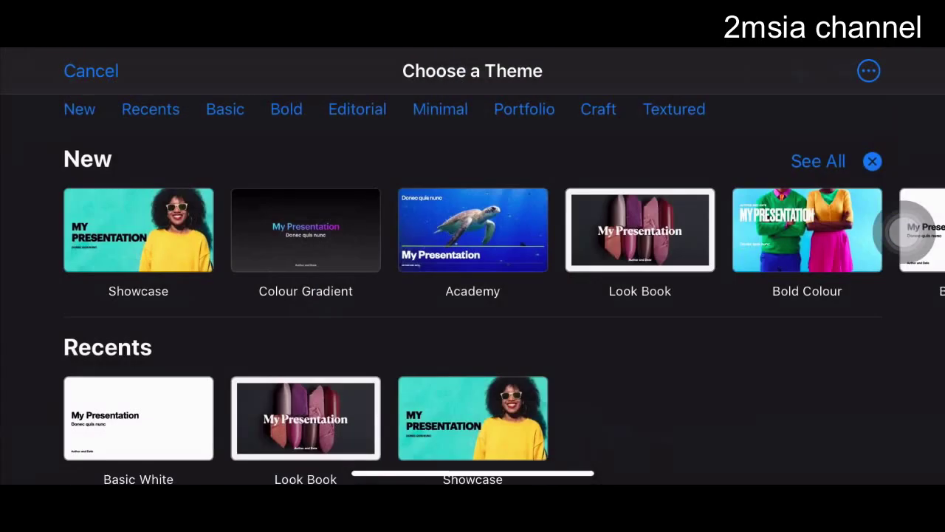
scroll(897, 231, "down", 5)
scroll(899, 231, "down", 5)
scroll(901, 231, "down", 4)
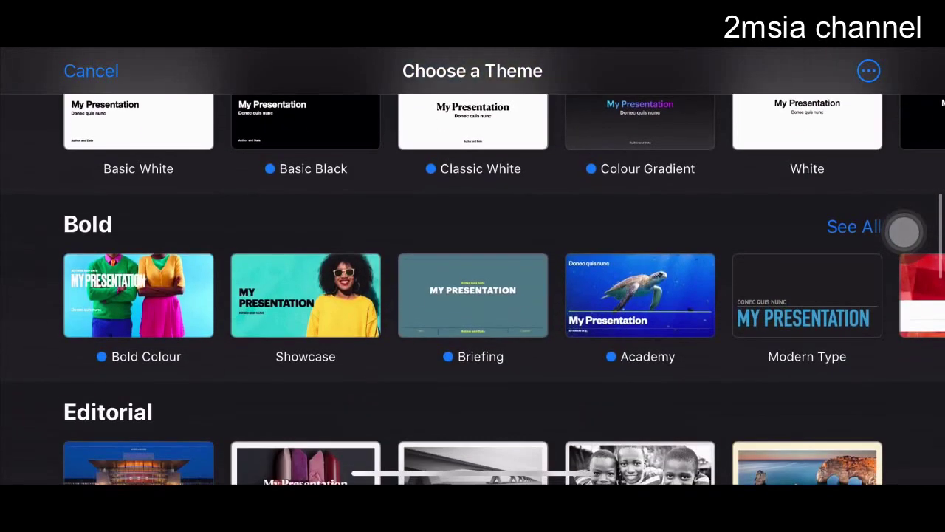
scroll(903, 231, "down", 4)
scroll(904, 232, "down", 5)
scroll(903, 229, "down", 5)
scroll(903, 229, "down", 5)
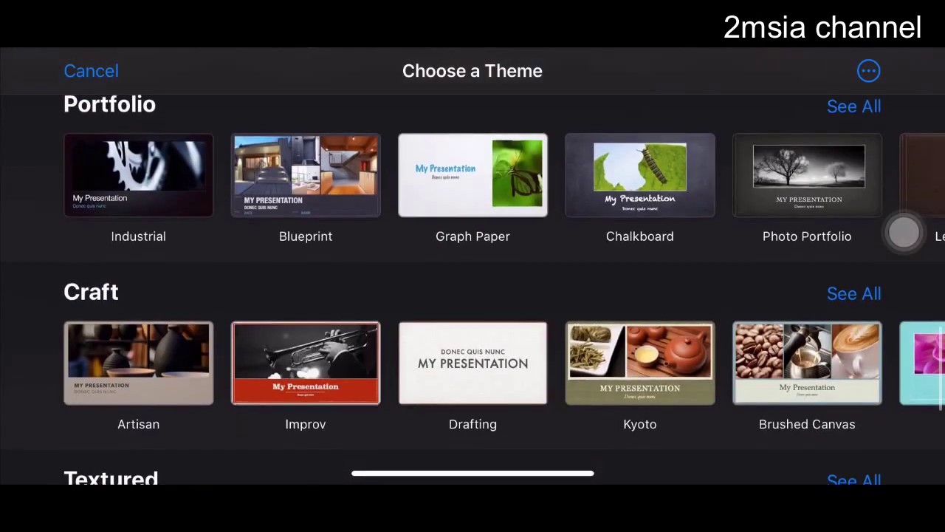
scroll(904, 231, "down", 3)
scroll(903, 232, "down", 3)
scroll(903, 229, "down", 1)
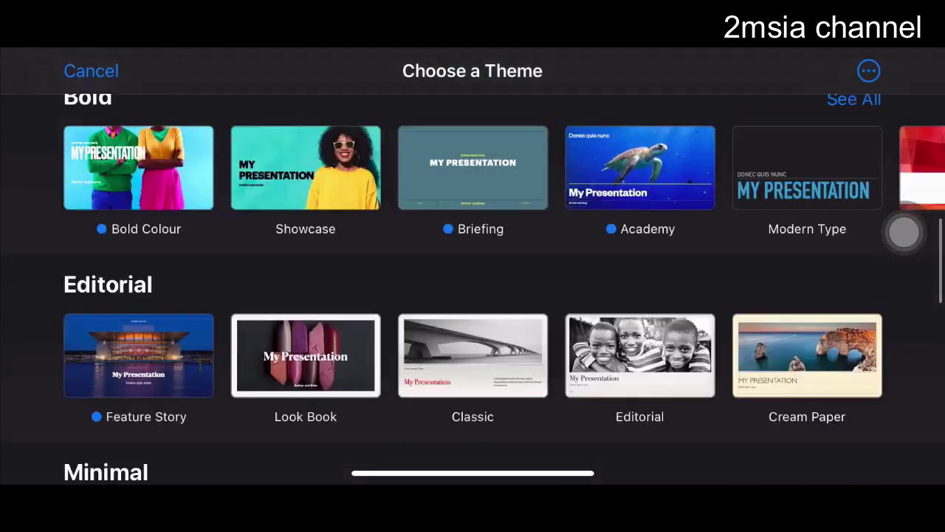
scroll(904, 232, "up", 10)
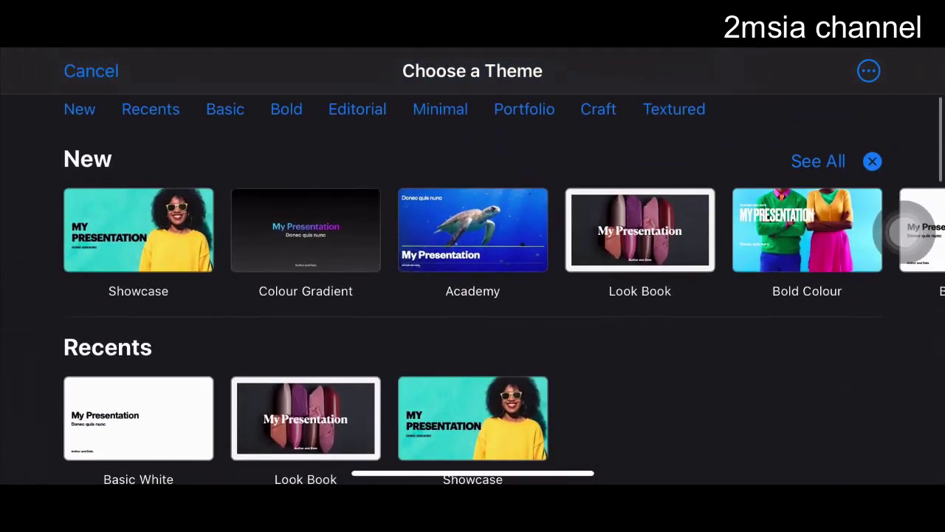
left_click(91, 71)
Step: Reopen the Presentation file, dismiss the export options unexported, and show slide 1, '2msia keynote presentation'
left_click(309, 232)
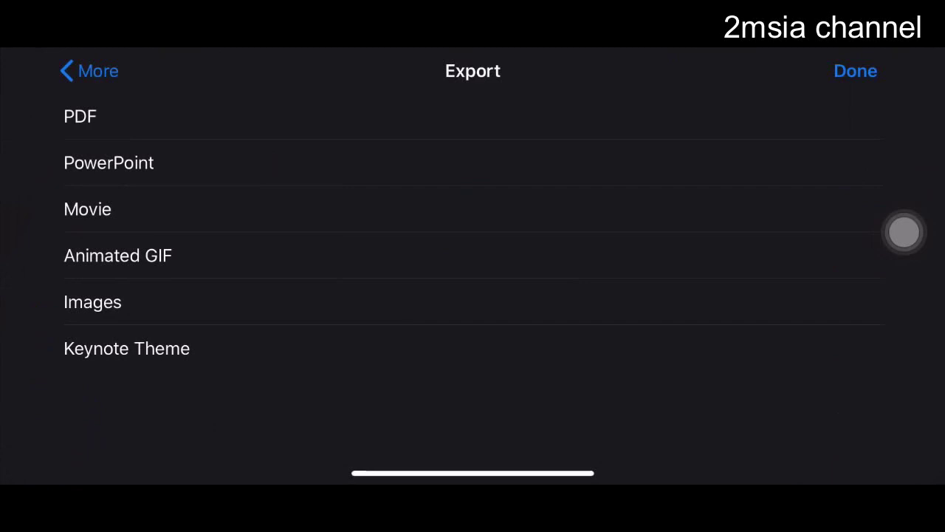
left_click(88, 71)
left_click(855, 71)
left_click(105, 124)
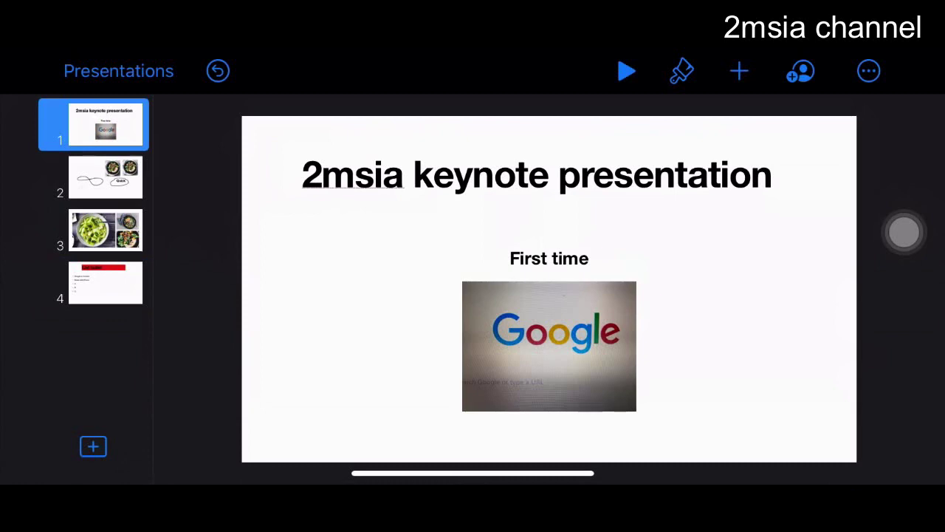
Step: Flip back and forth through slides 1–4 in the navigator, ending on slide 1
left_click(105, 177)
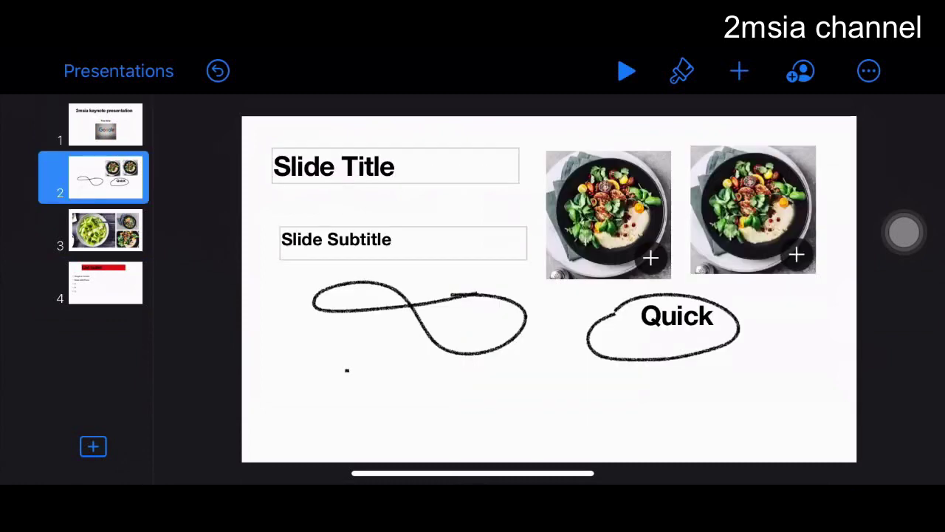
left_click(106, 230)
left_click(106, 282)
left_click(105, 177)
left_click(106, 230)
left_click(105, 124)
left_click(106, 177)
left_click(106, 229)
left_click(105, 282)
left_click(105, 178)
left_click(106, 124)
left_click(106, 178)
left_click(105, 229)
left_click(106, 282)
left_click(106, 124)
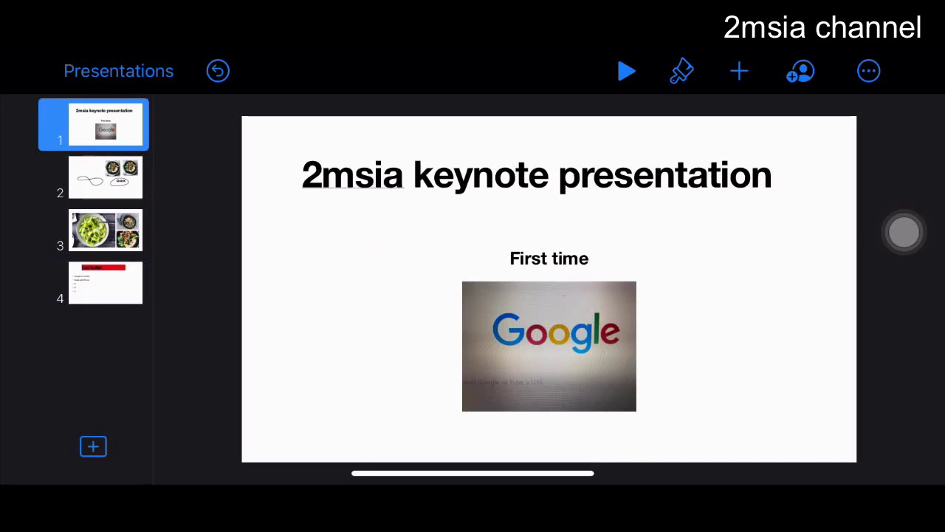
Step: Review the sketches, food photos and 'List bullet' slides again, finishing on slide 3
left_click(106, 177)
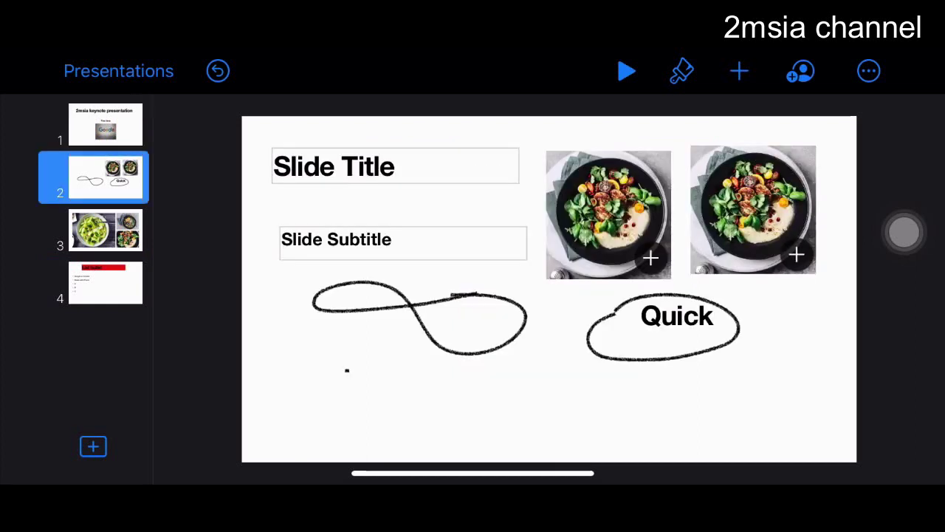
left_click(106, 230)
left_click(106, 282)
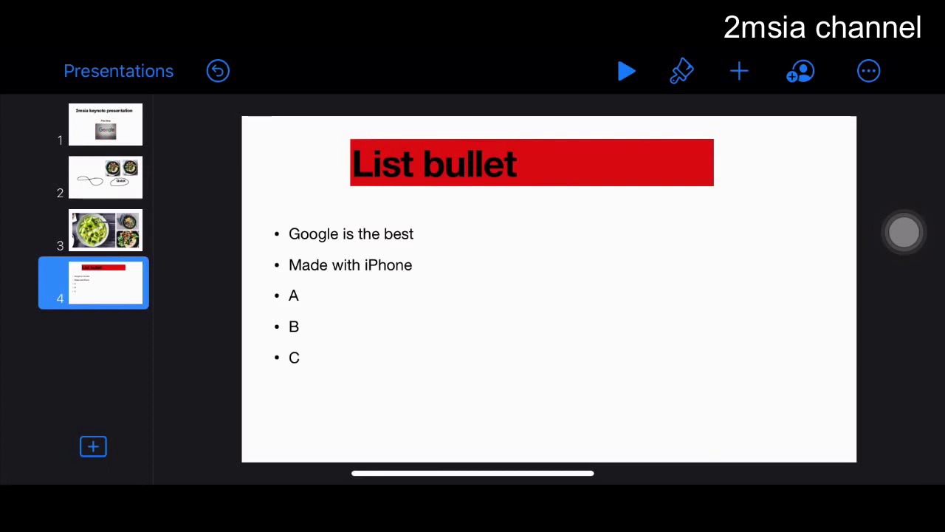
left_click(106, 124)
left_click(106, 178)
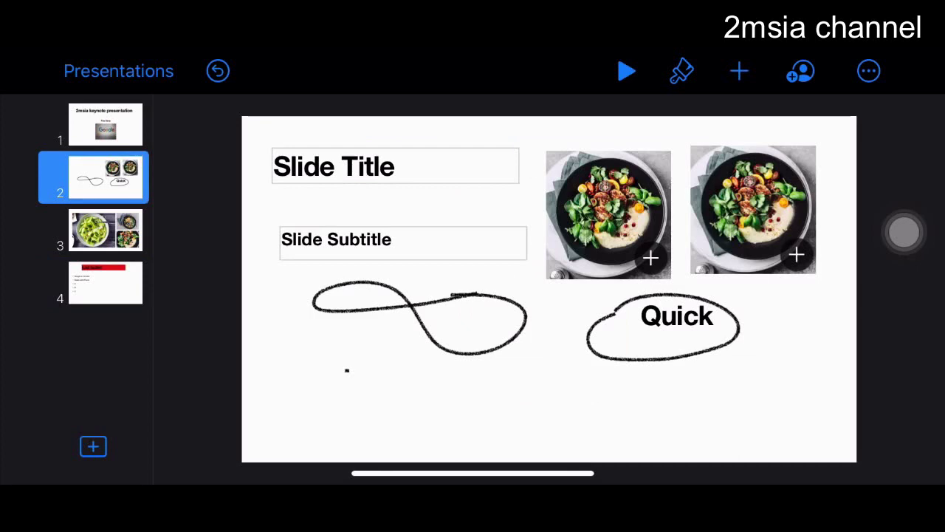
left_click(106, 229)
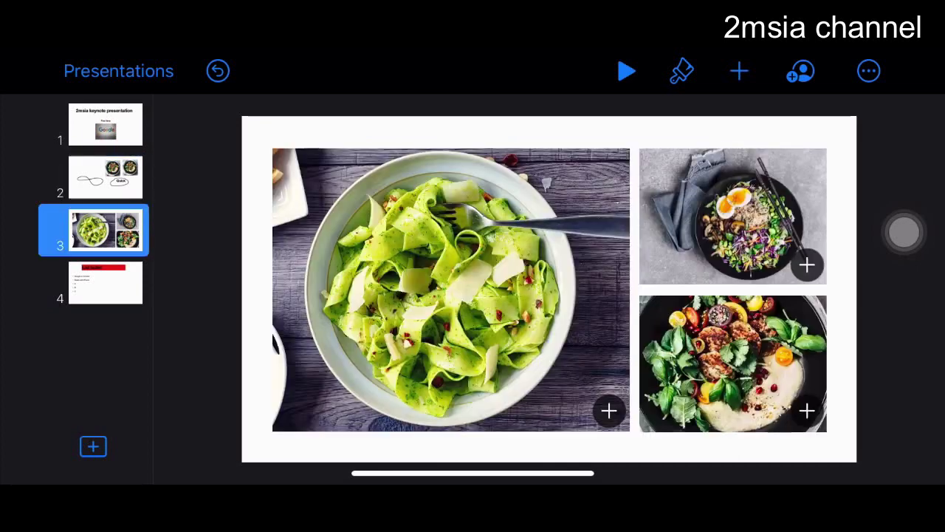
left_click(106, 282)
left_click(105, 177)
left_click(106, 124)
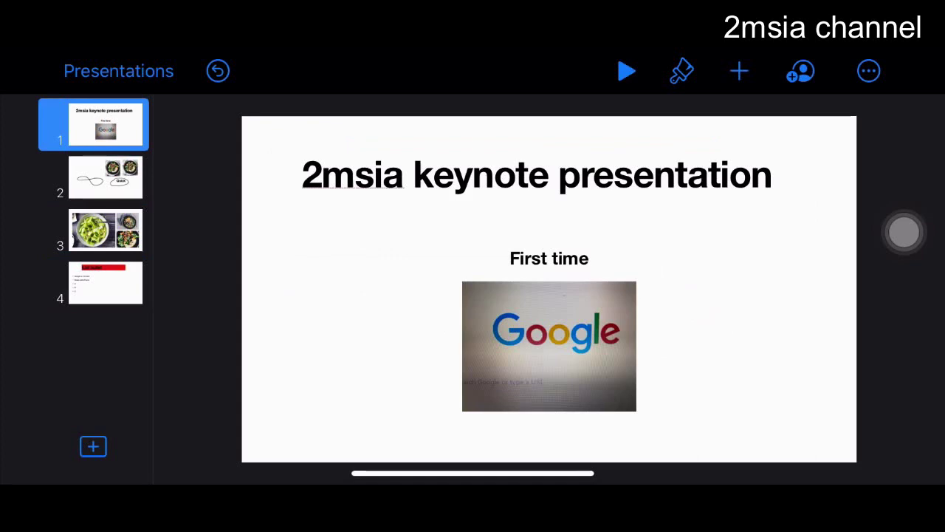
left_click(106, 177)
left_click(106, 229)
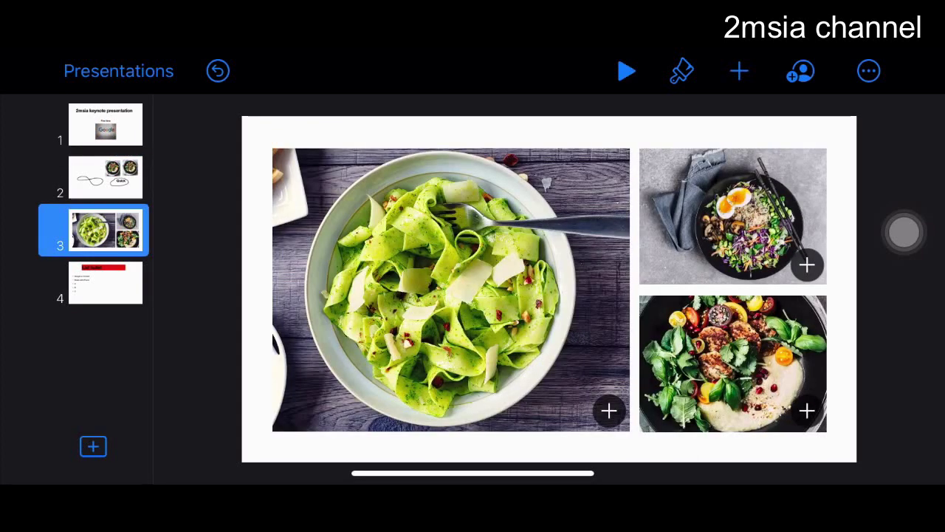